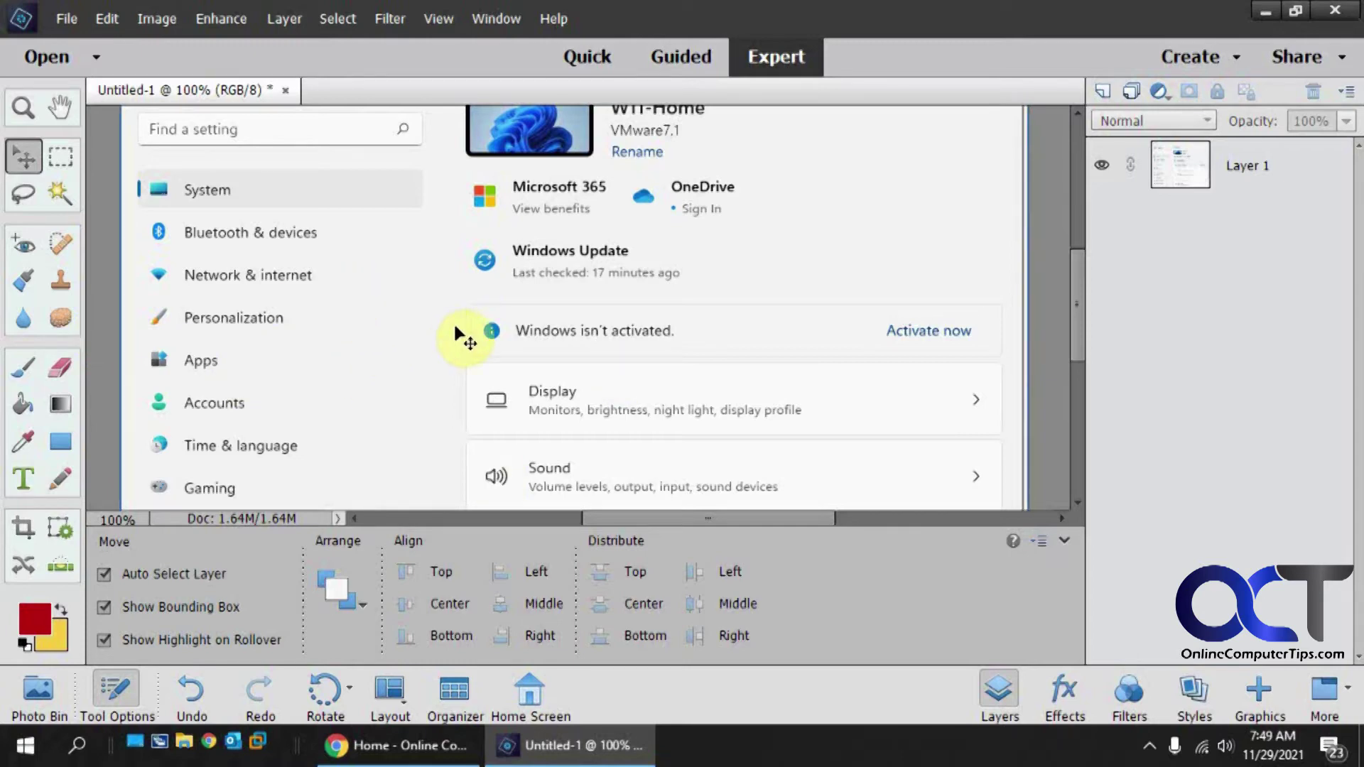
Step: Activate the Rectangle shape tool, drawing in red
left_click(61, 444)
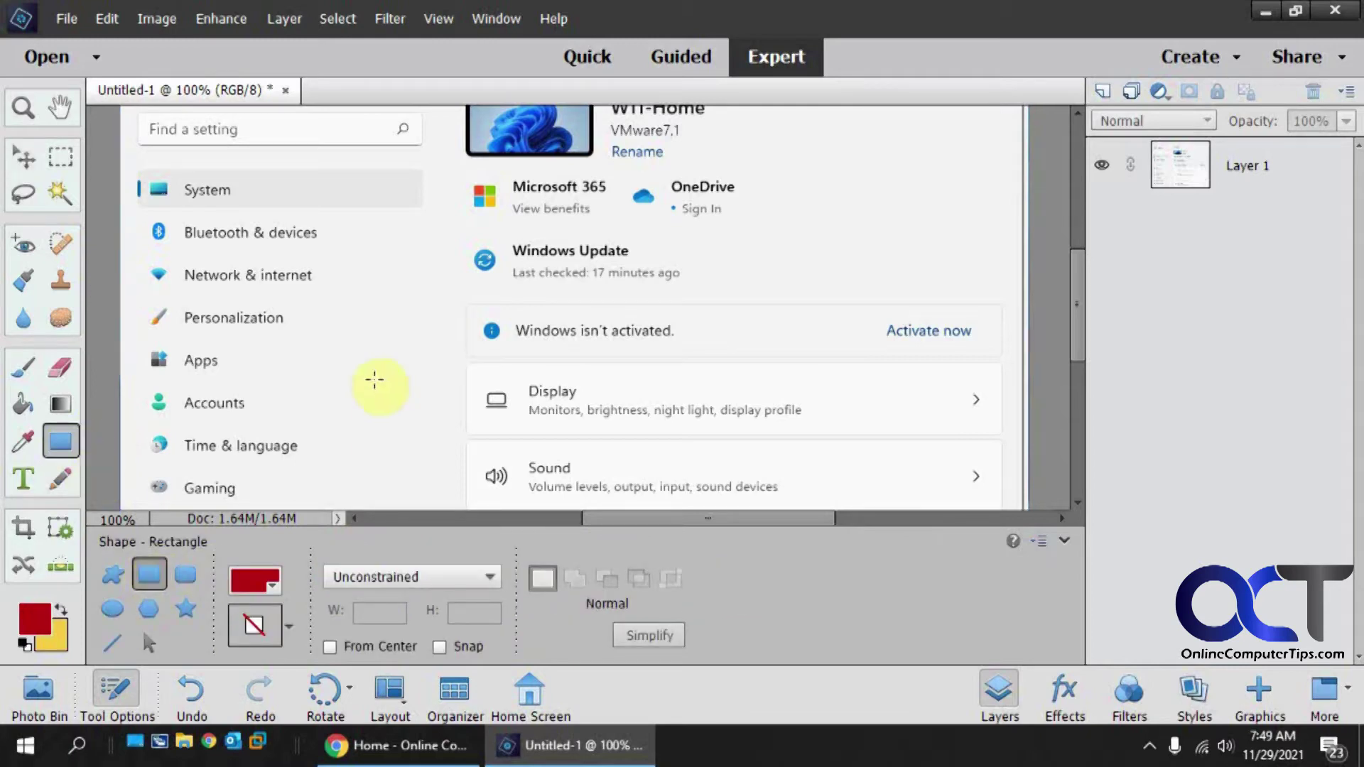
Step: Draw a trial red rectangle over Accounts, undo it, and switch to the Rectangular Marquee tool
left_click_drag(145, 384, 258, 421)
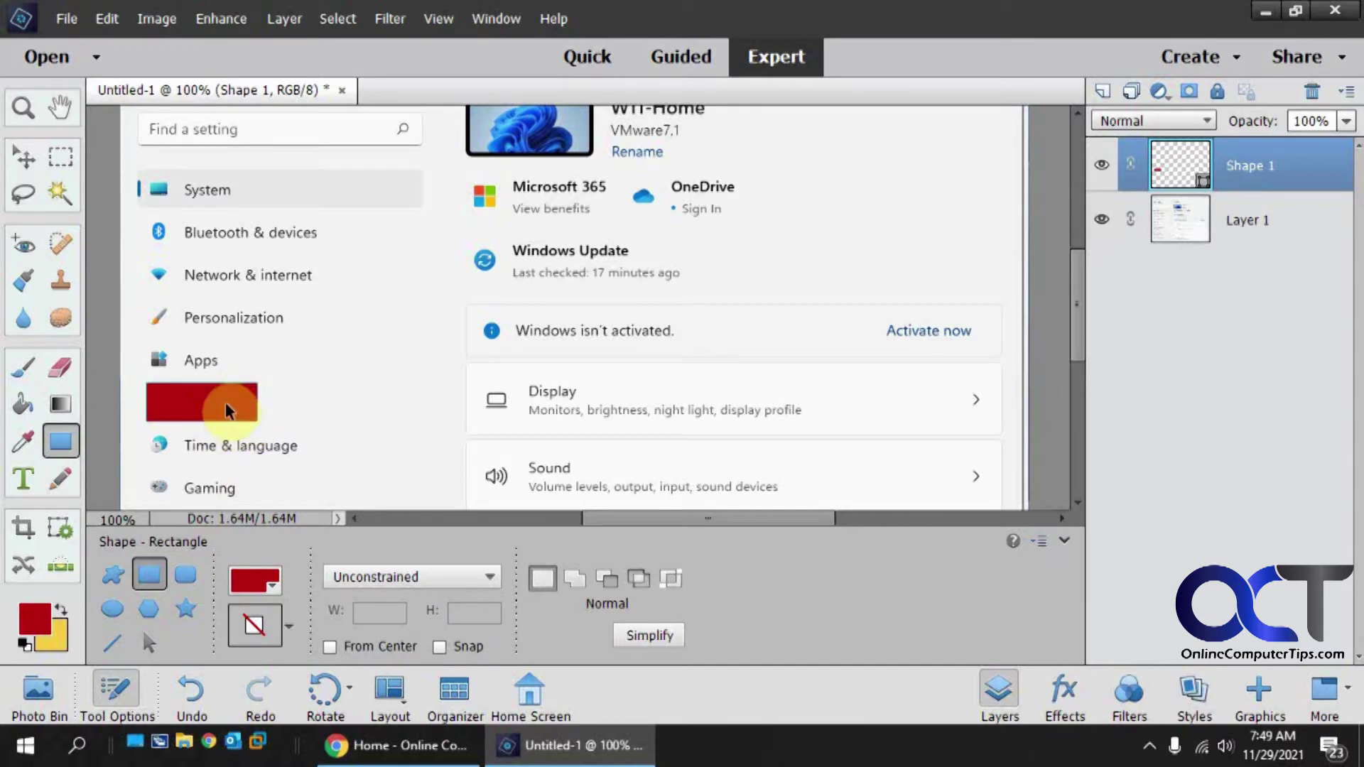
key("ctrl+z")
left_click(67, 162)
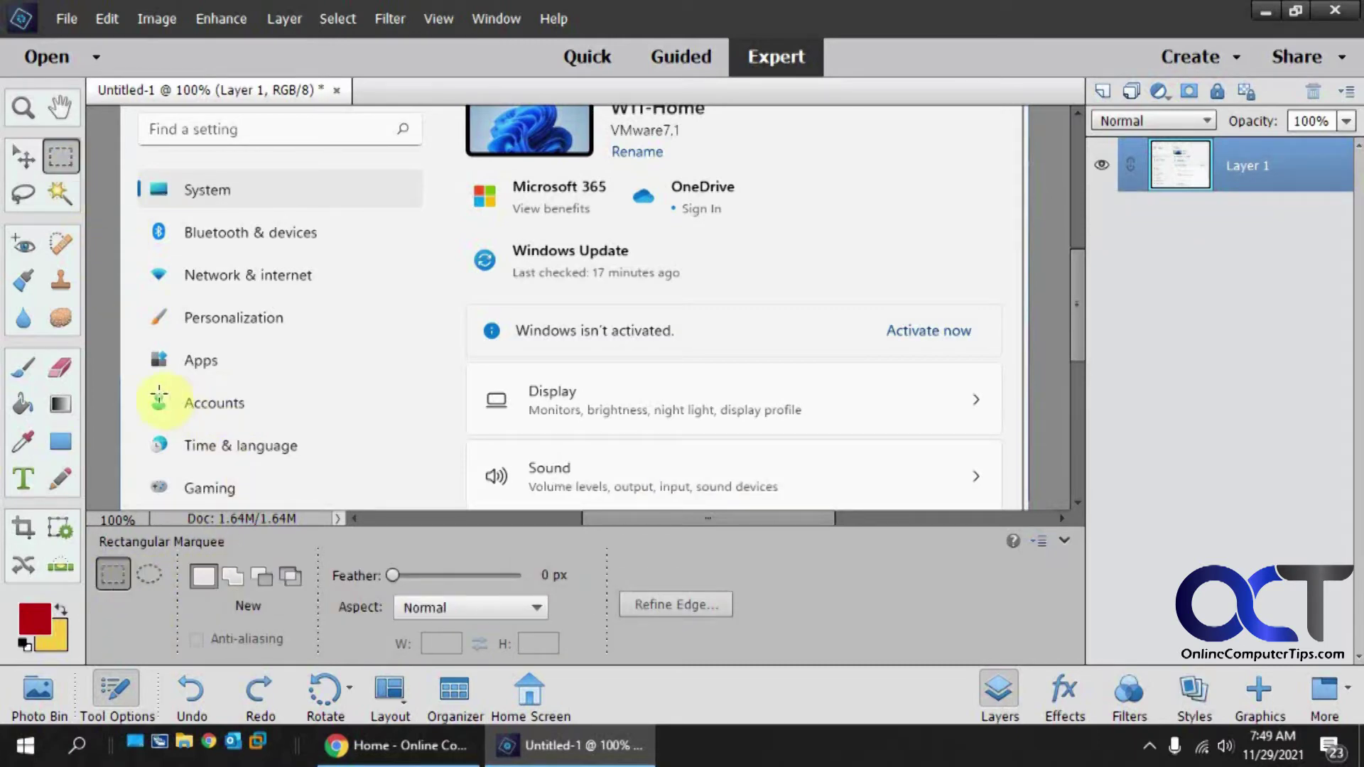
Step: Stroke a 3 px red outline around an Accounts selection, deselect, then undo back to the selection
left_click_drag(142, 386, 267, 422)
right_click(249, 412)
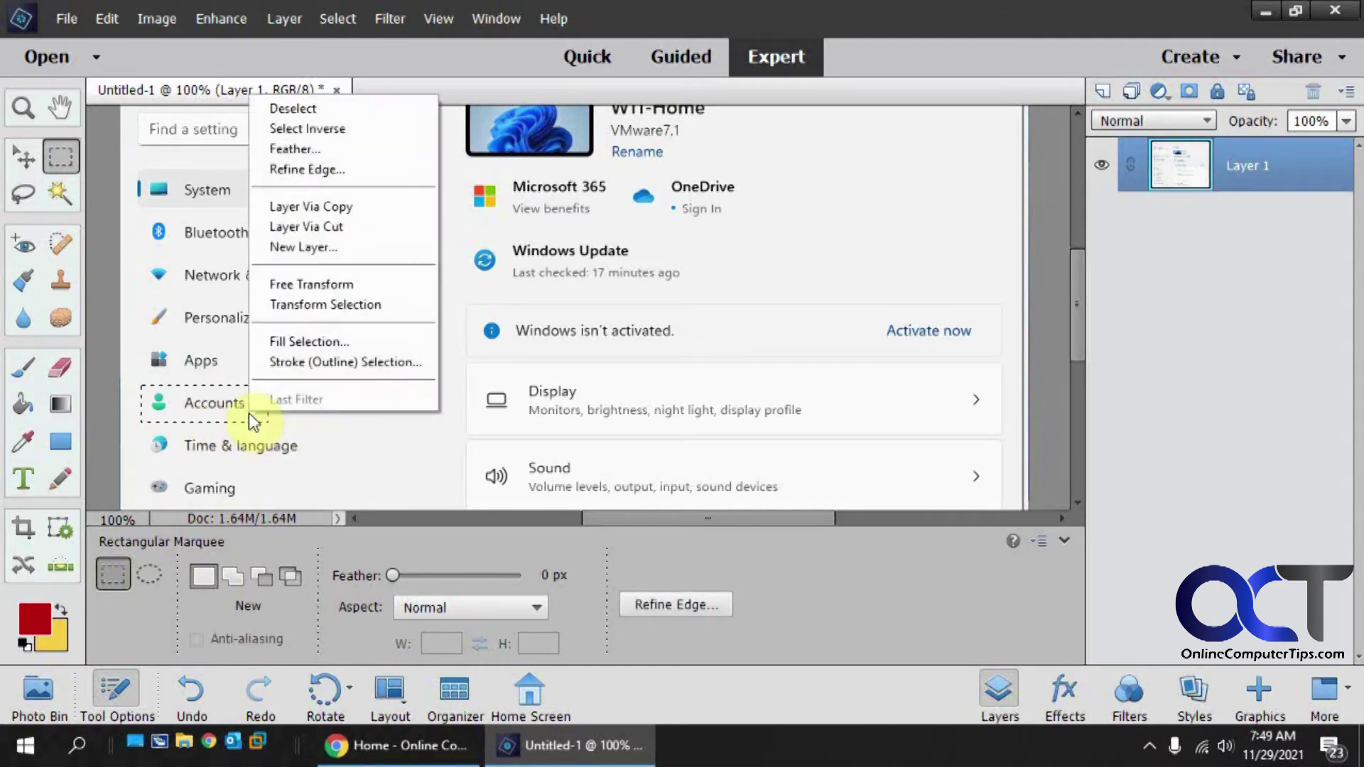
left_click(344, 362)
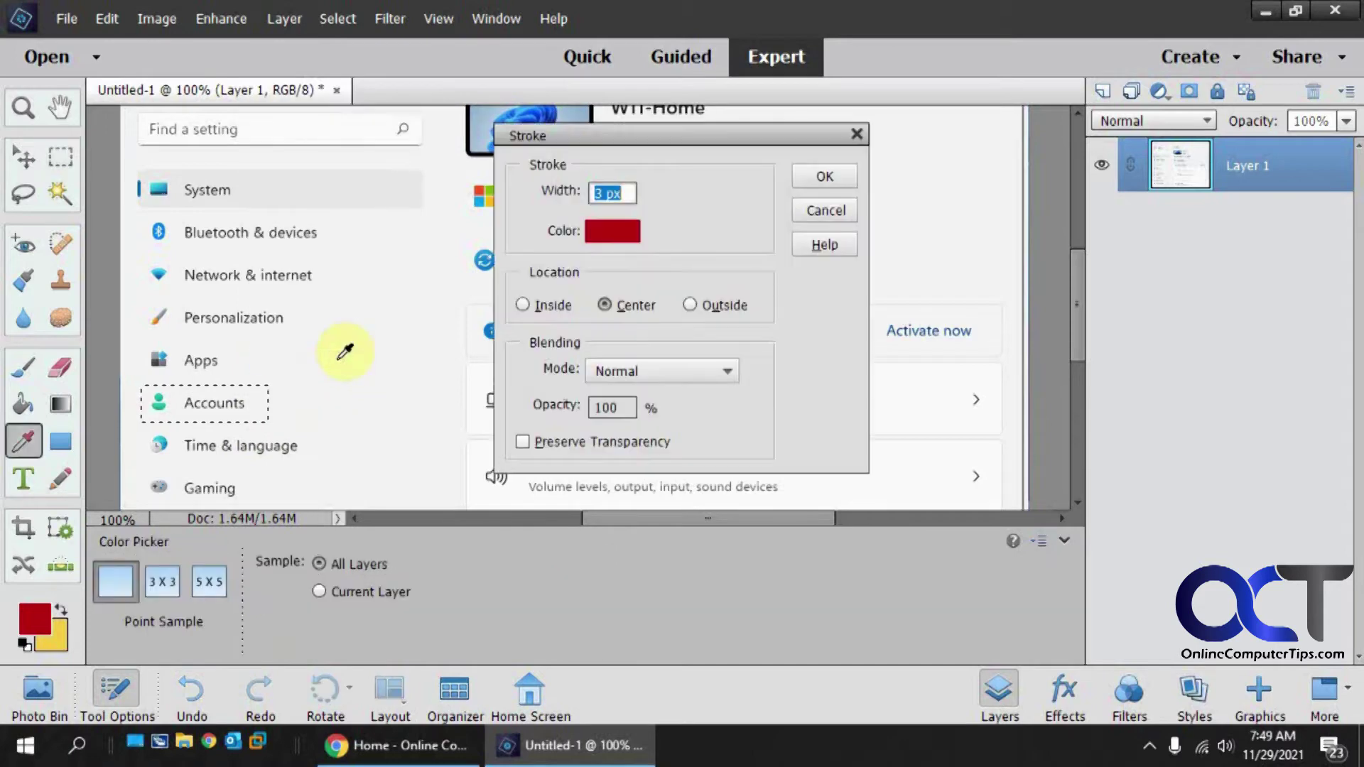
left_click(598, 229)
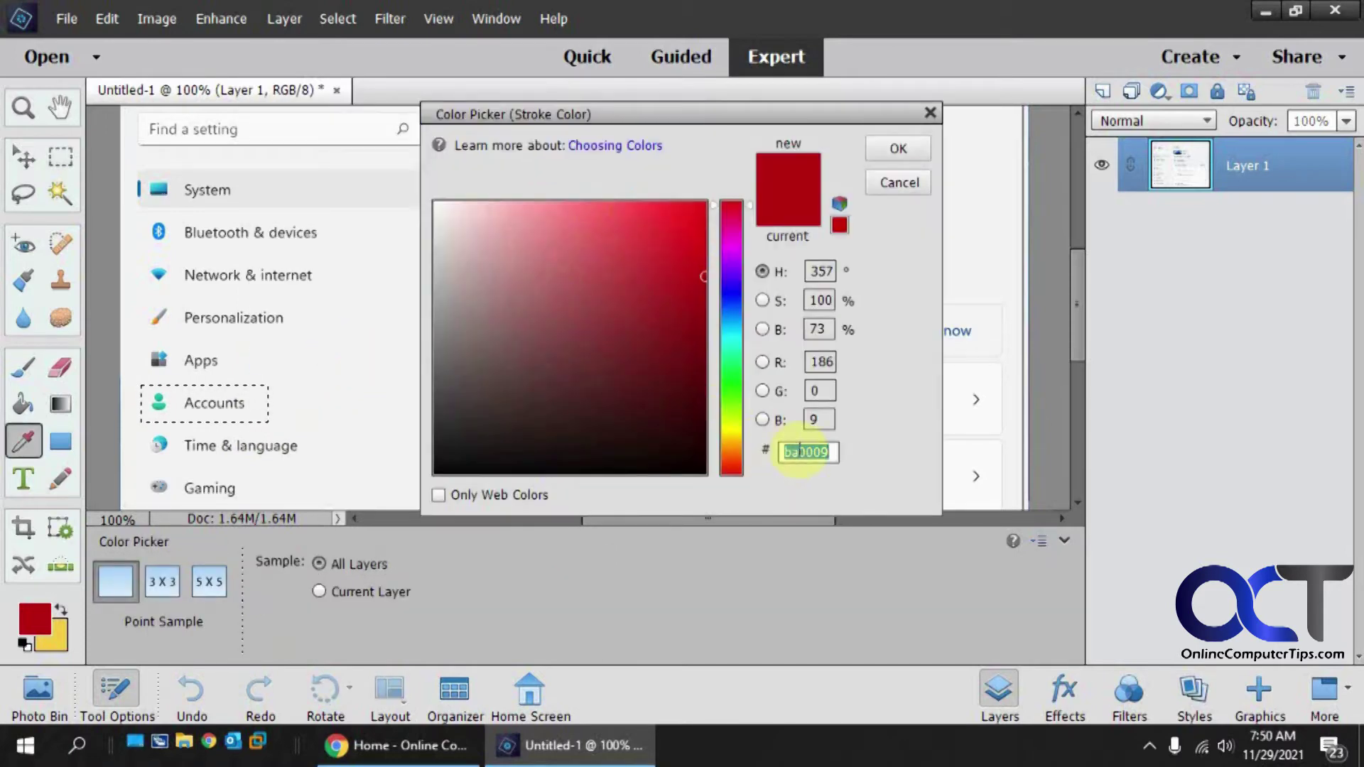
left_click(890, 183)
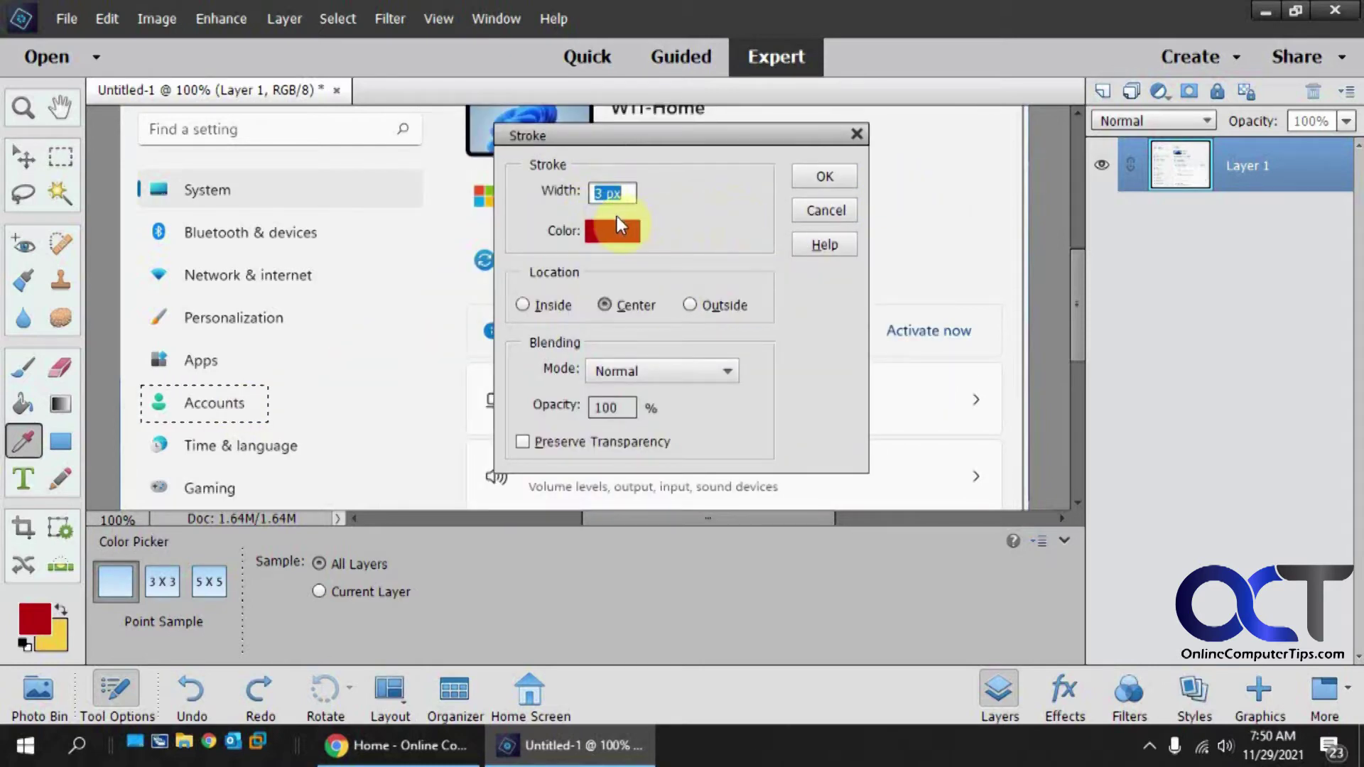
left_click(816, 178)
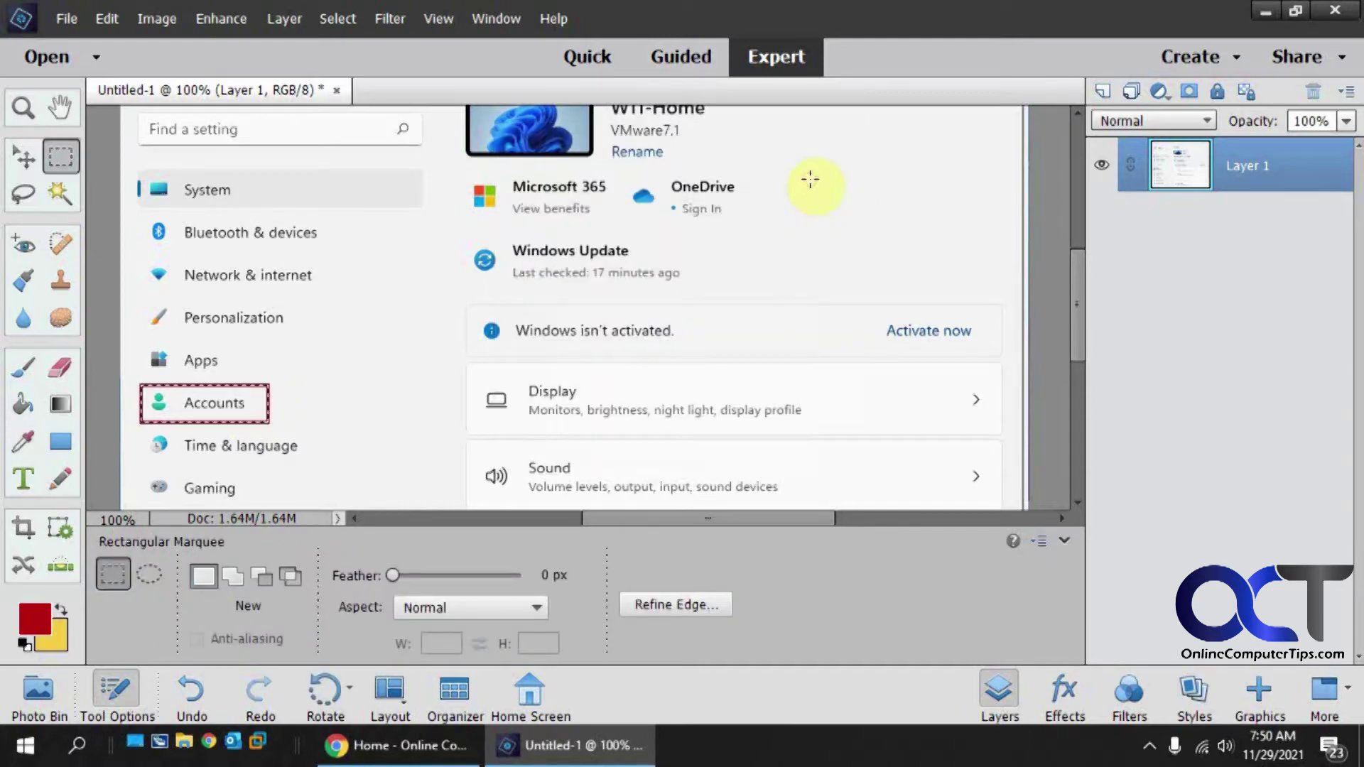
left_click(363, 421)
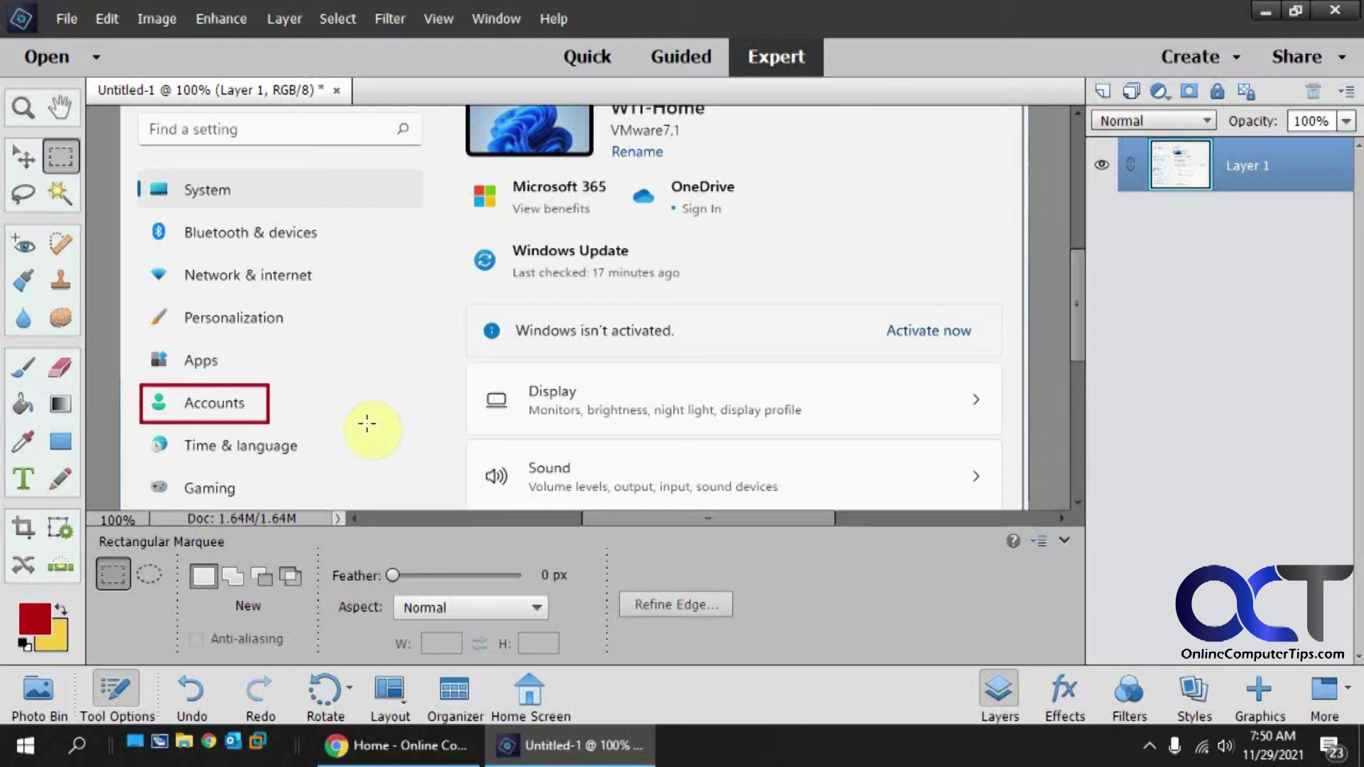
key("ctrl+z")
key("ctrl+z")
key("ctrl+z")
Step: Select the Accounts row and stroke it with a 10 px red outline
left_click_drag(140, 386, 261, 422)
right_click(241, 415)
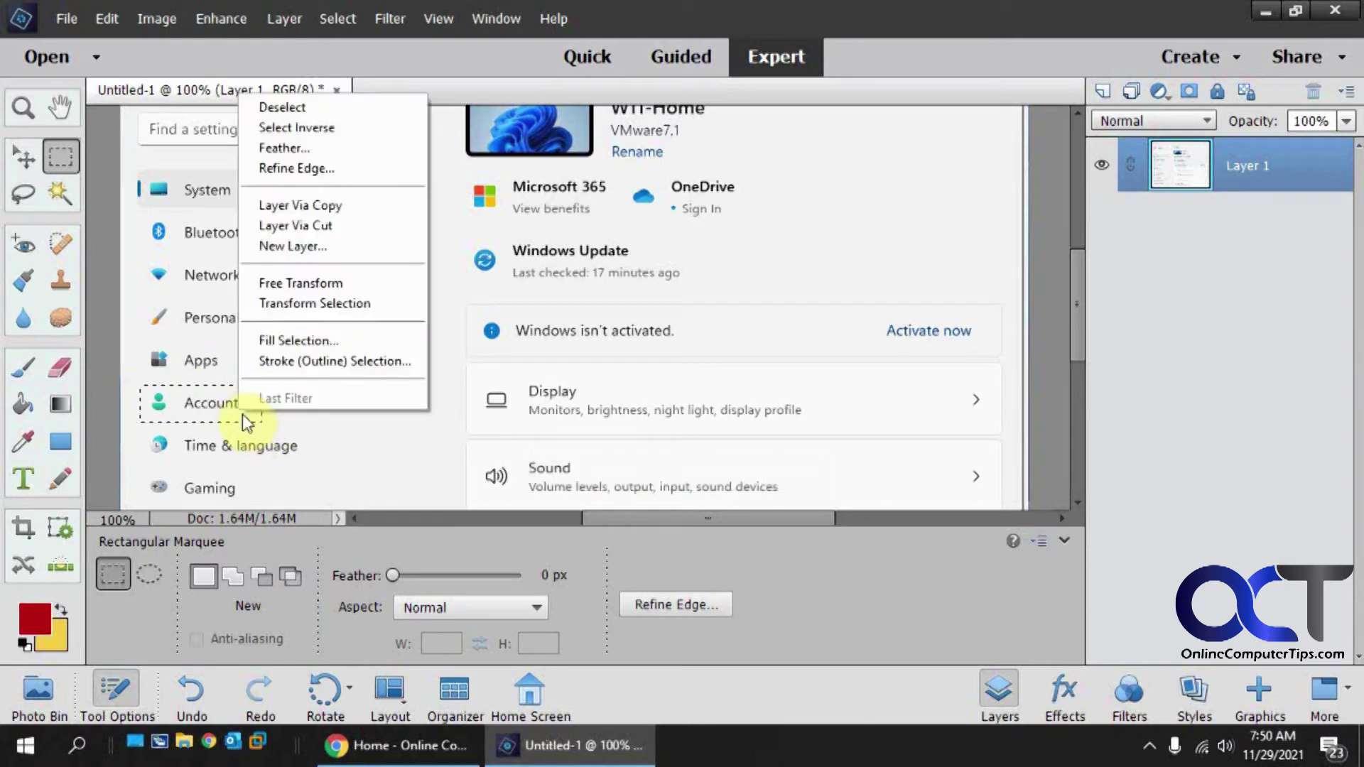
left_click(344, 358)
double_click(598, 193)
type("10")
left_click(827, 175)
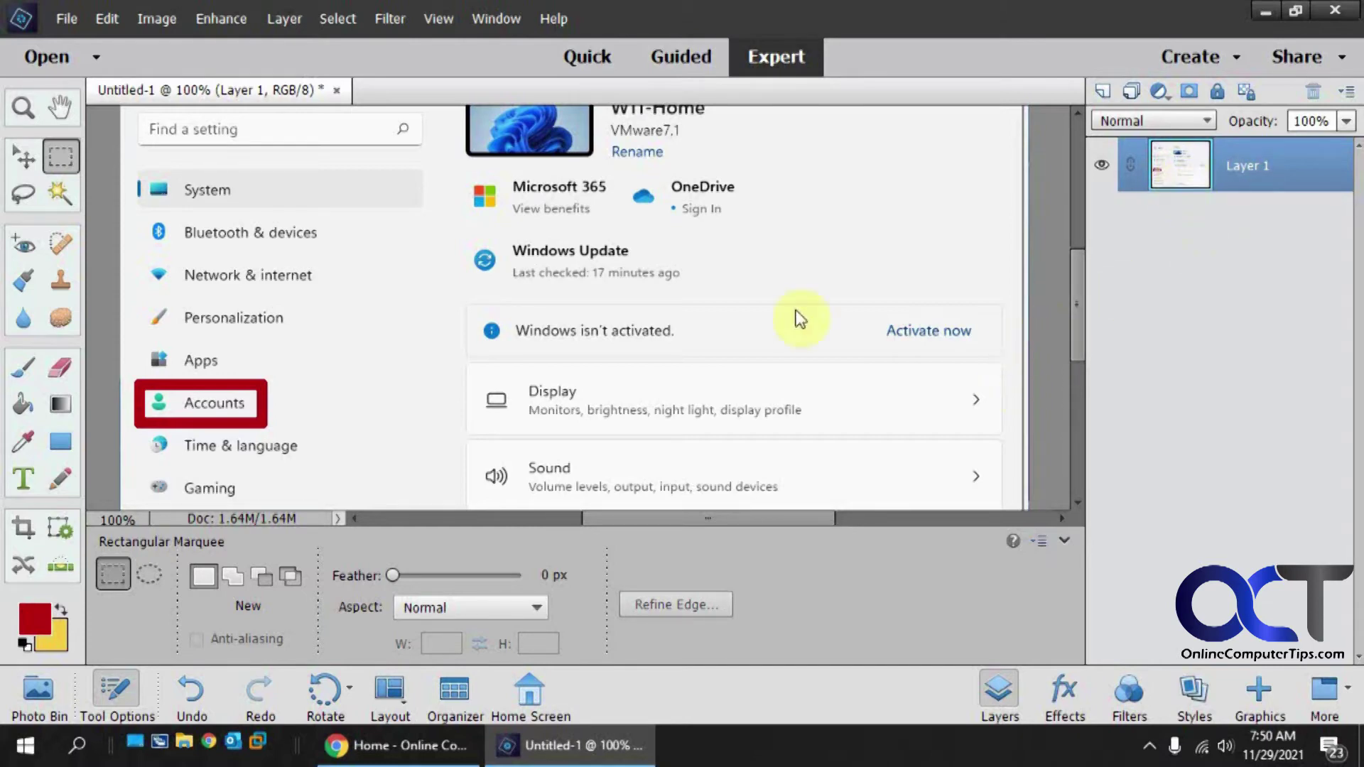
Step: Try erasing the Accounts outline, undo that, then undo the stroke and selection with the Move tool active
left_click(60, 367)
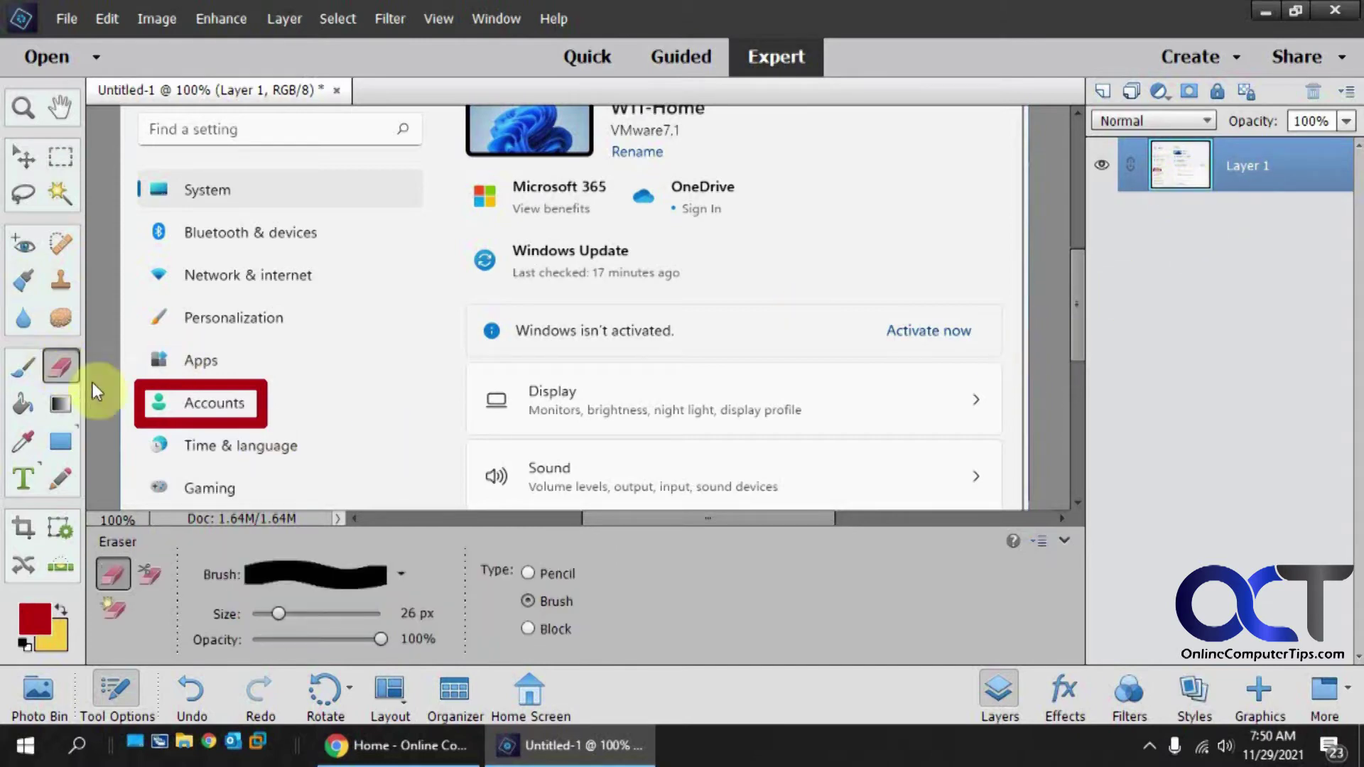
mouse_move(142, 381)
left_mouse_down()
mouse_move(268, 382)
mouse_move(173, 359)
mouse_move(182, 390)
mouse_move(314, 414)
mouse_move(303, 417)
left_mouse_up()
key("ctrl+z")
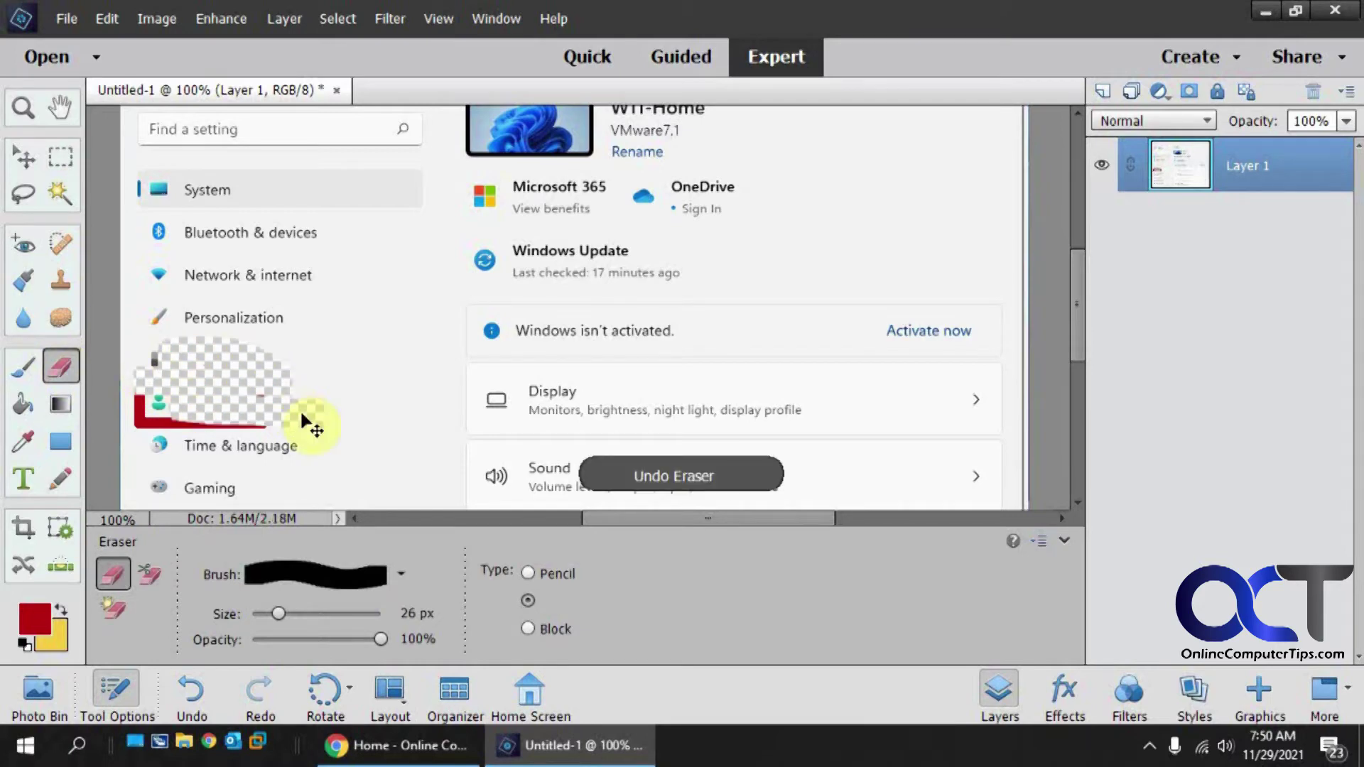
left_click(24, 157)
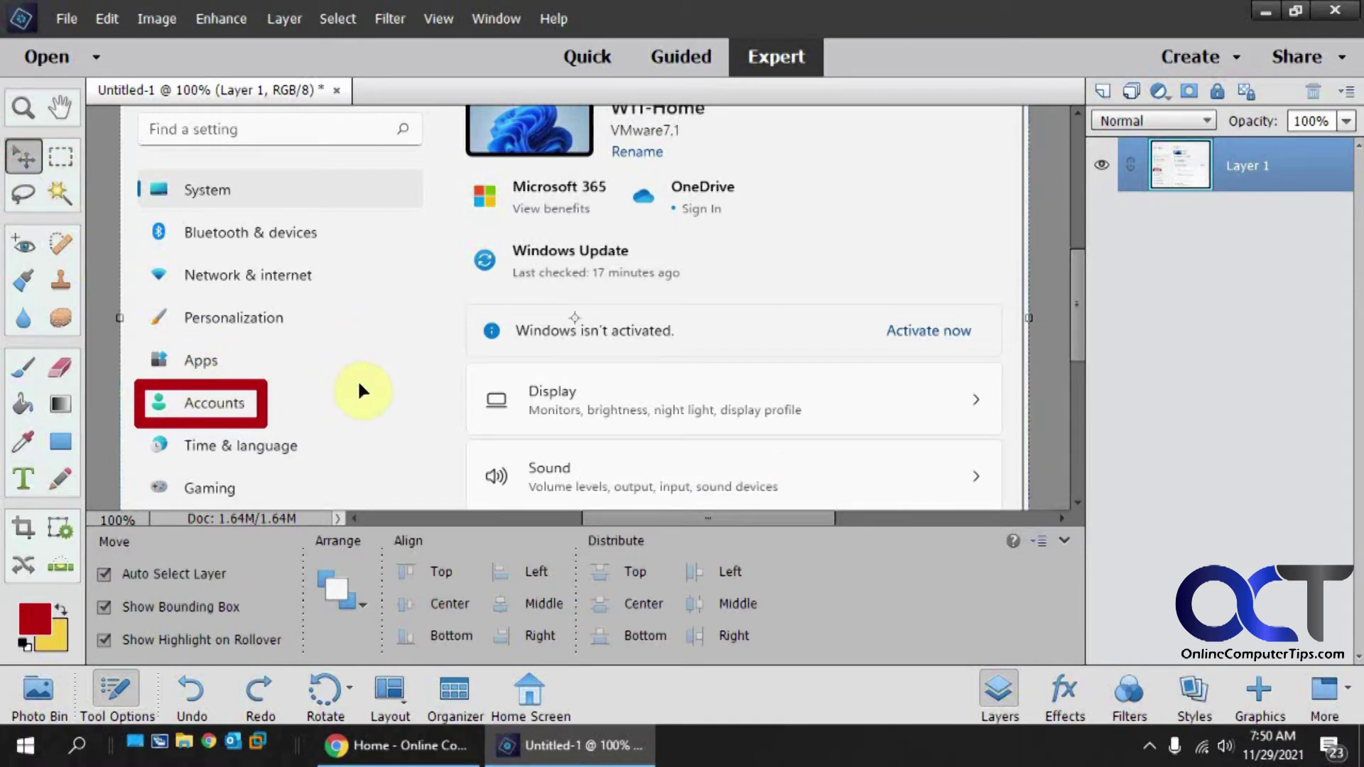
key("ctrl+z")
key("ctrl+z")
key("ctrl+z")
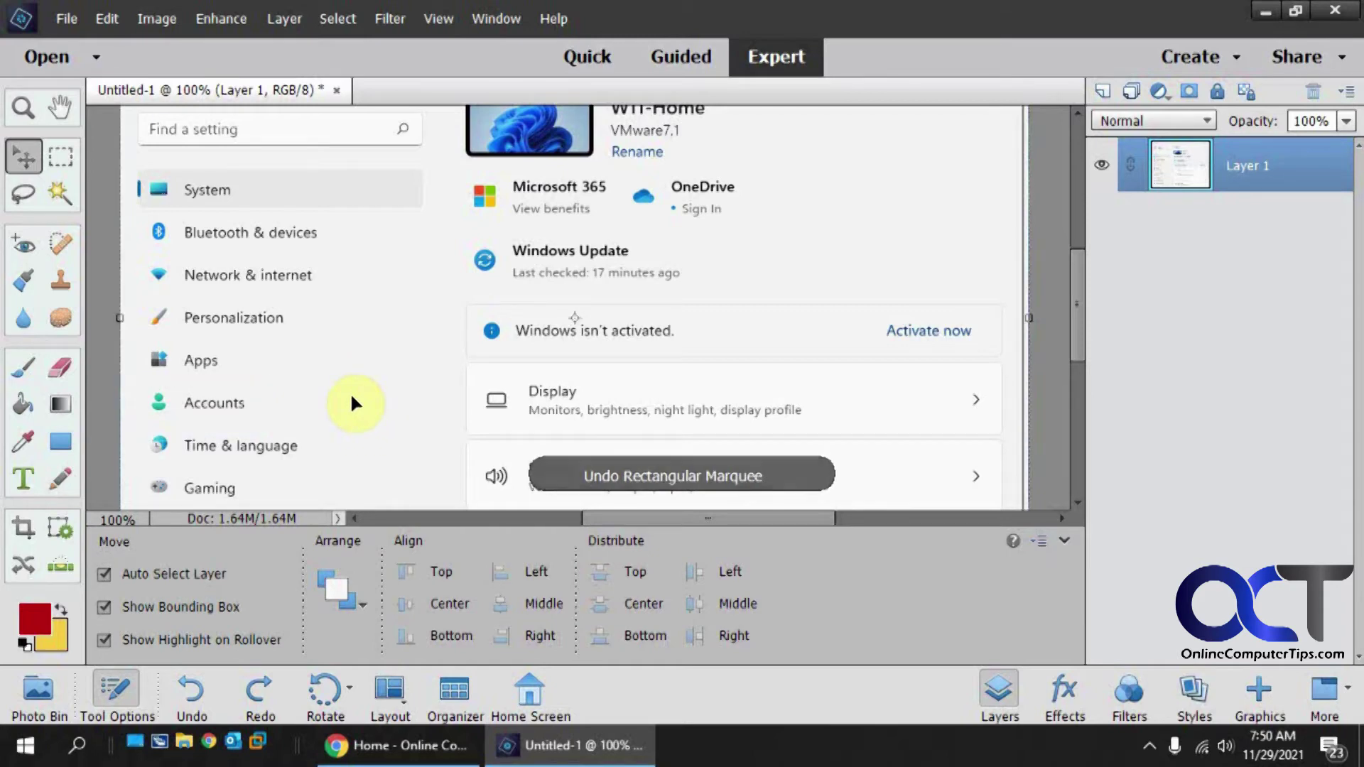
Step: Add a new empty Layer 2 above the screenshot and keep it active for a rectangular selection
left_click(1104, 93)
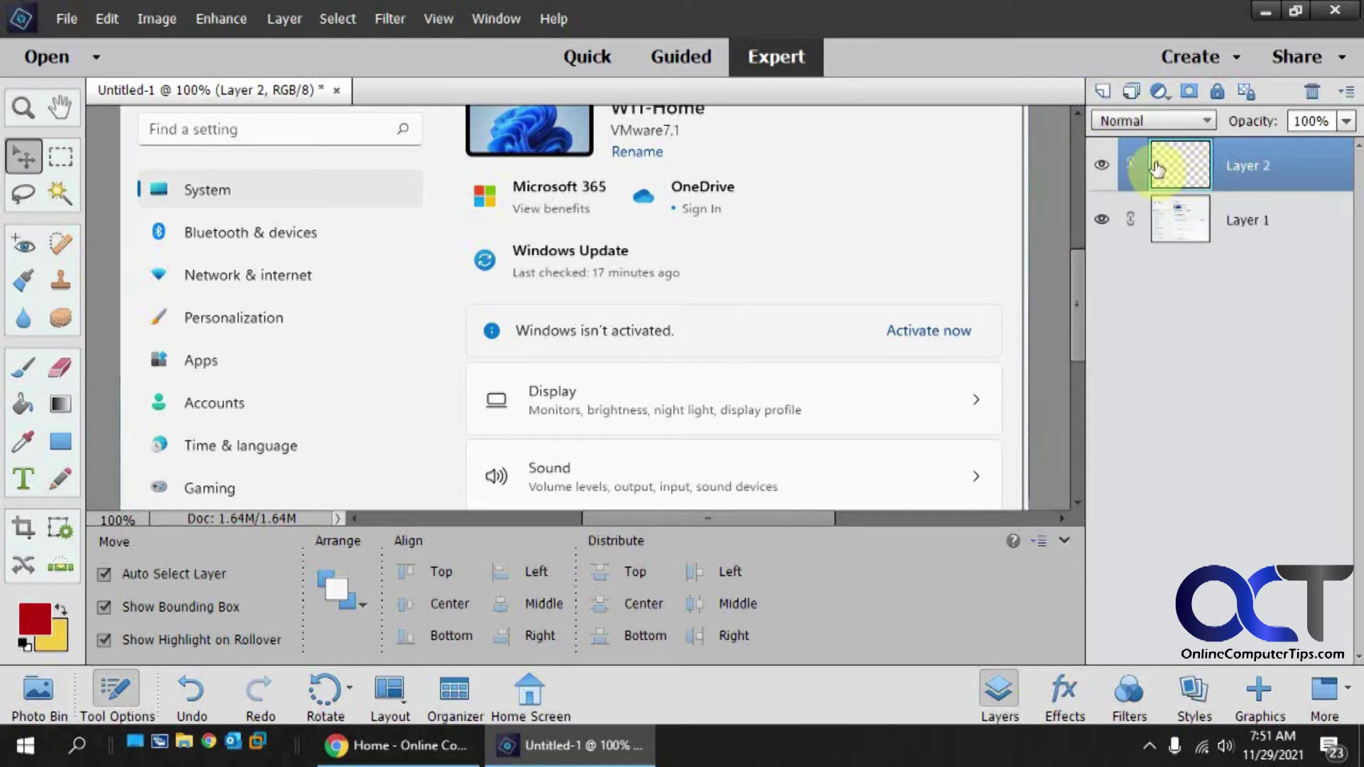
left_click(1175, 227)
left_click(1178, 169)
left_click(60, 156)
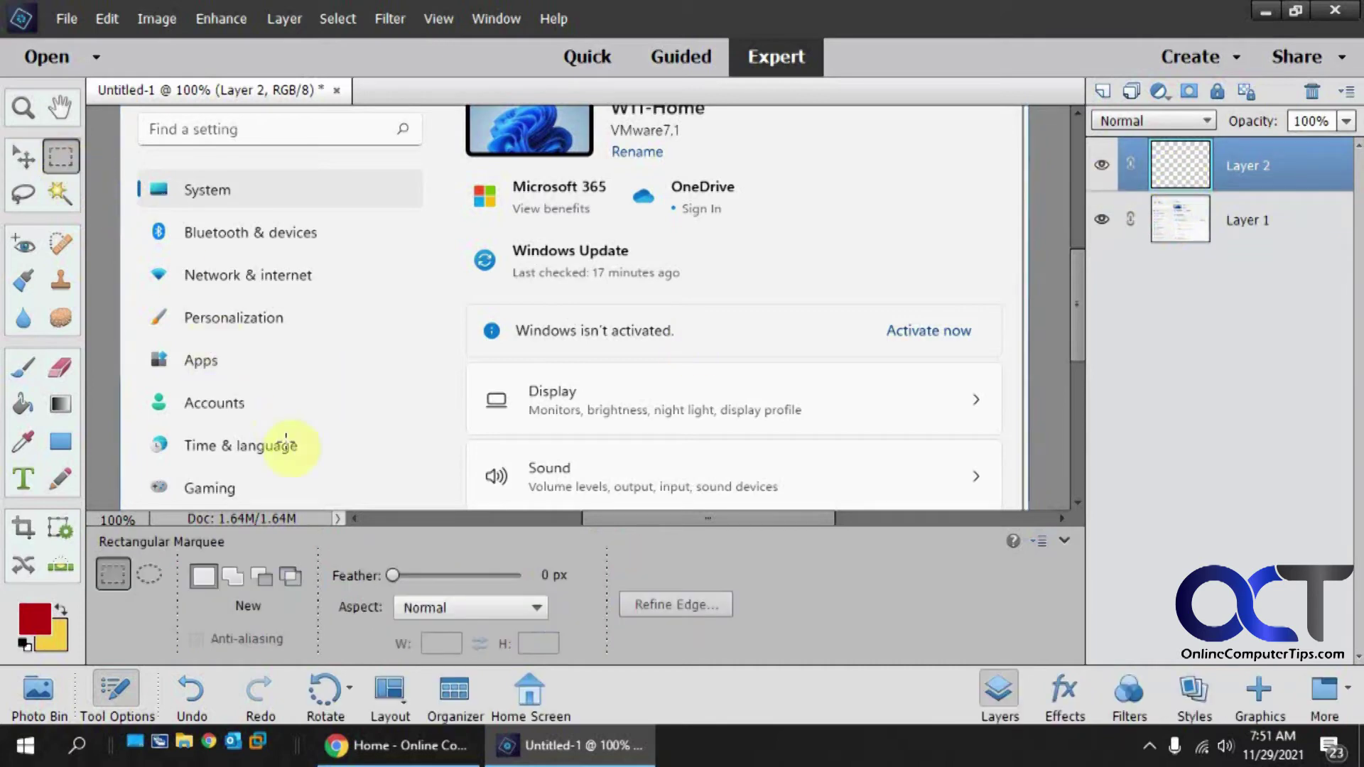
Step: Stroke a 5 px red outline around Accounts on Layer 2, then make the screenshot layer active
left_click_drag(142, 385, 257, 419)
right_click(250, 416)
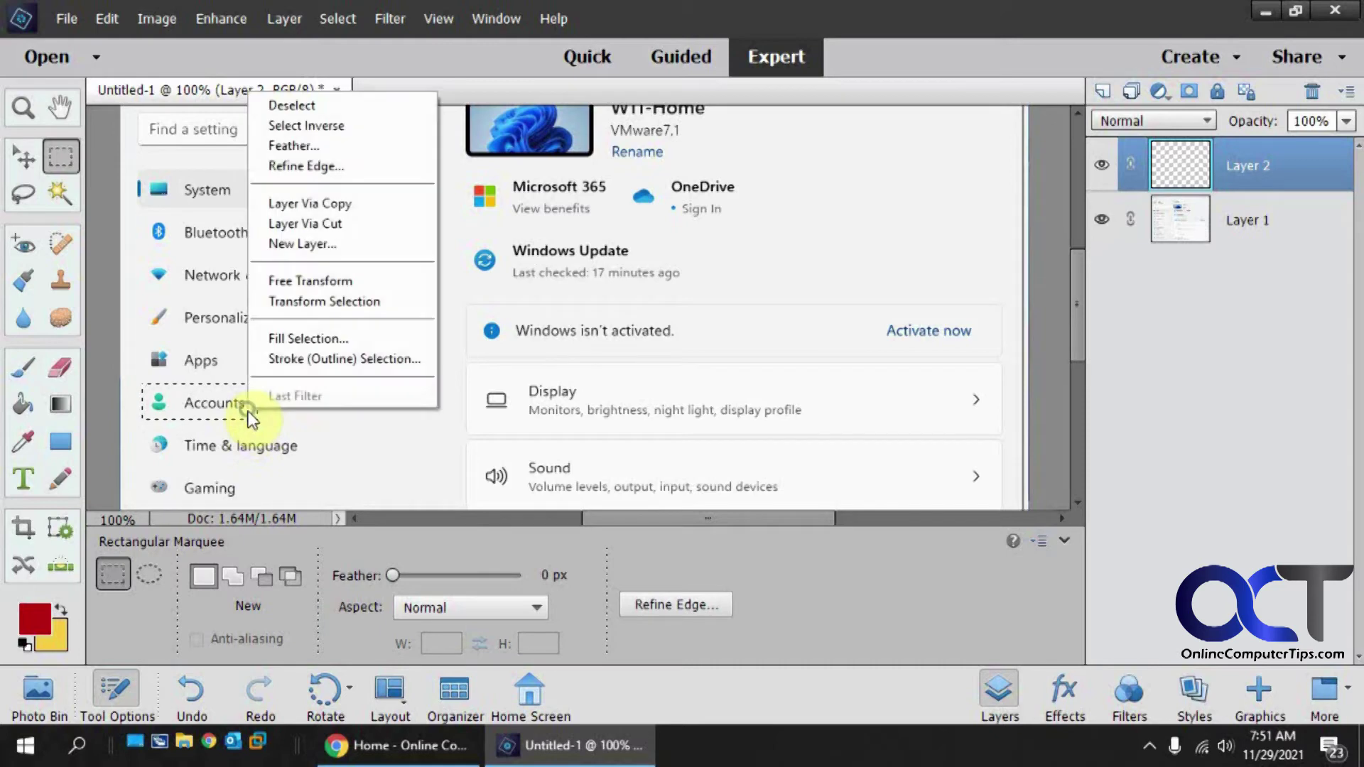
left_click(296, 362)
double_click(602, 193)
type("5")
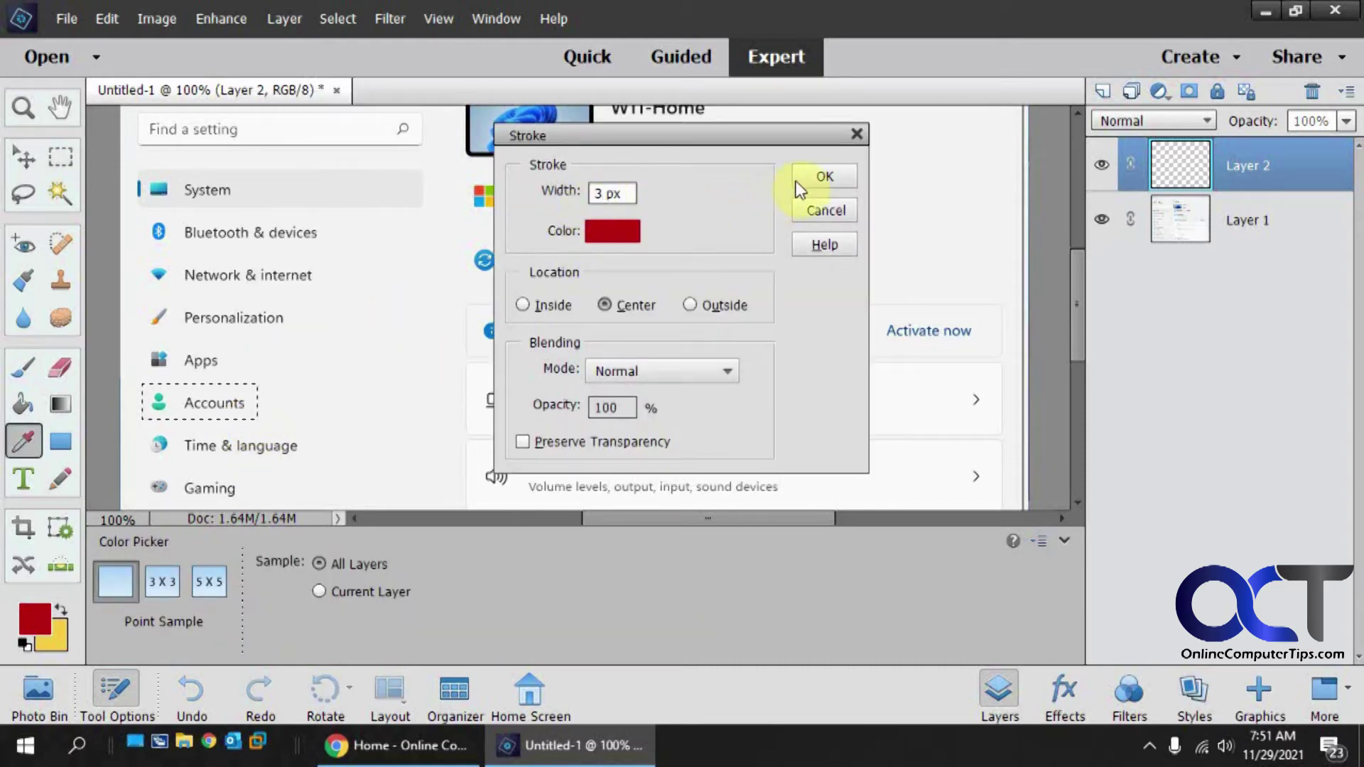
left_click(799, 178)
left_click(23, 155)
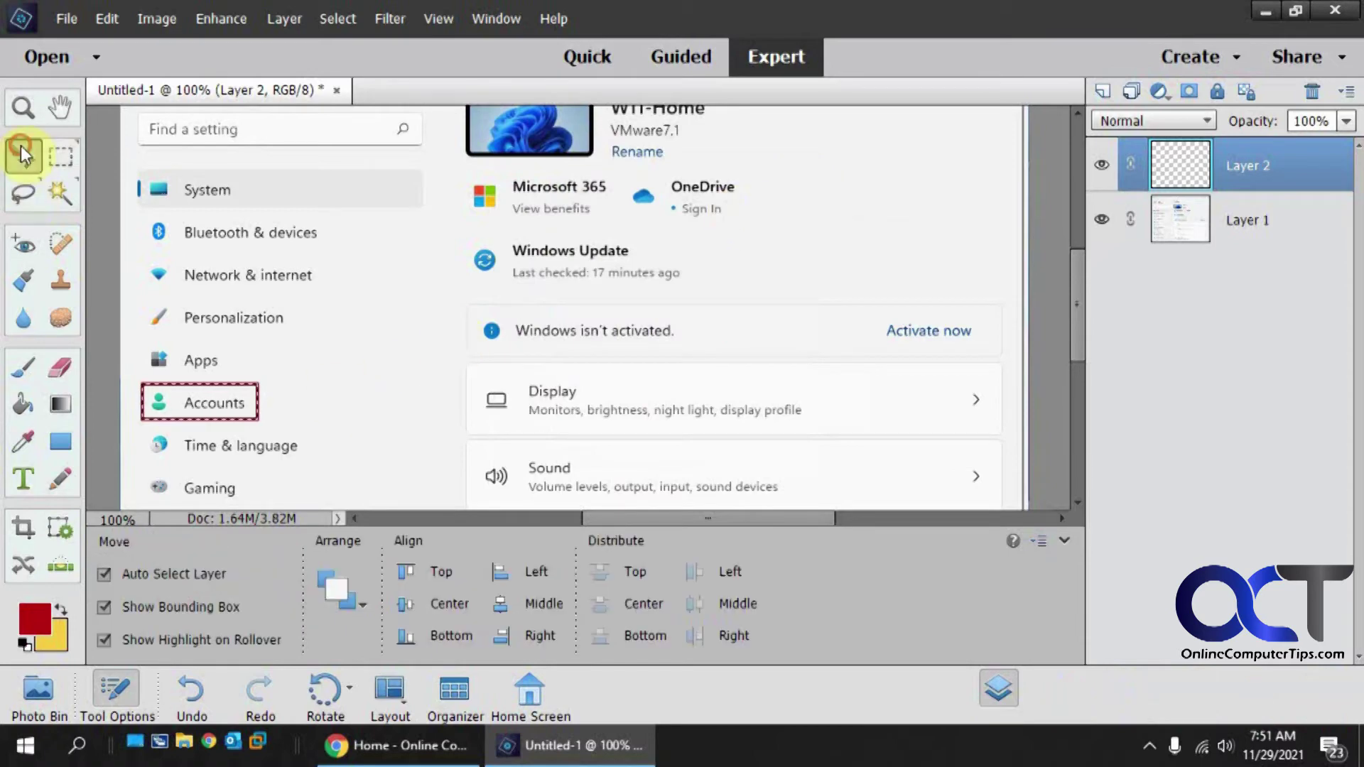
left_click(389, 402)
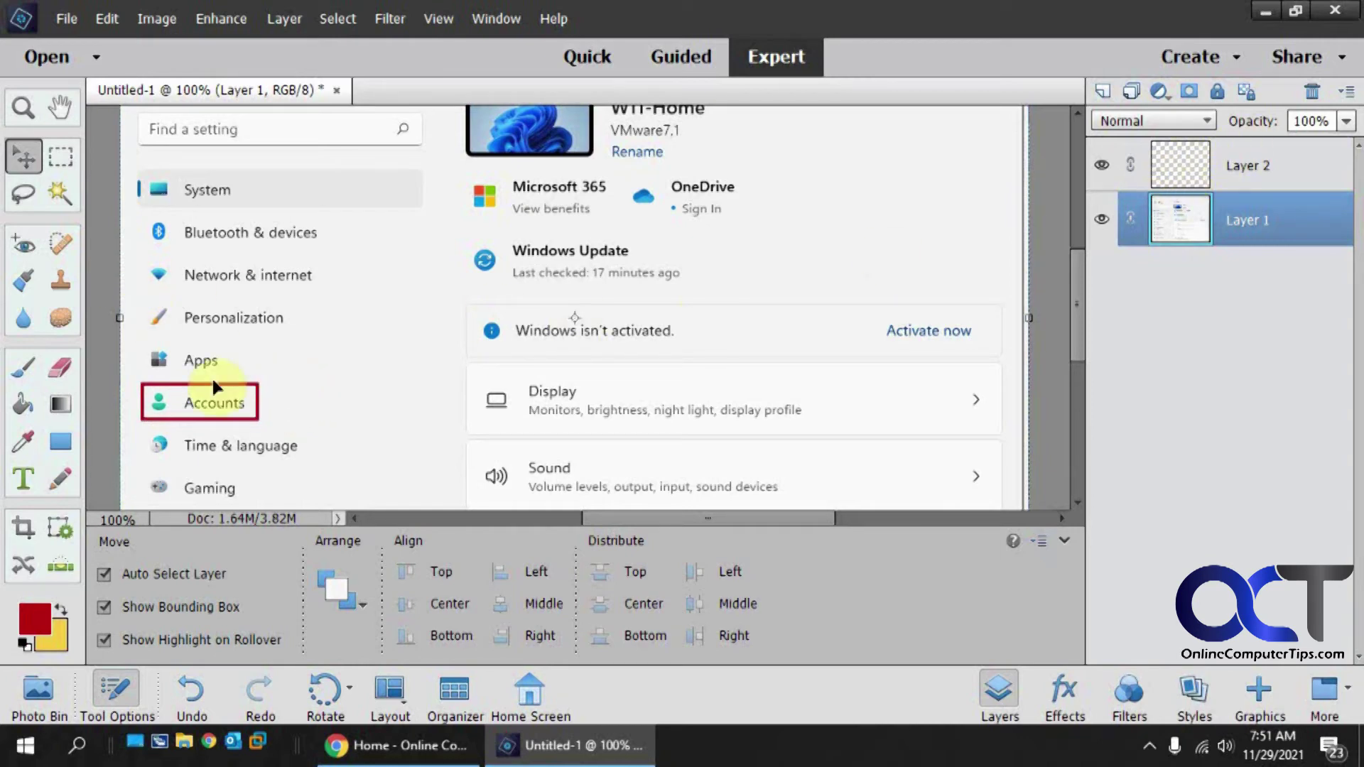
Step: Move the red rectangle beside the Apps item and erase it completely
left_click(232, 385)
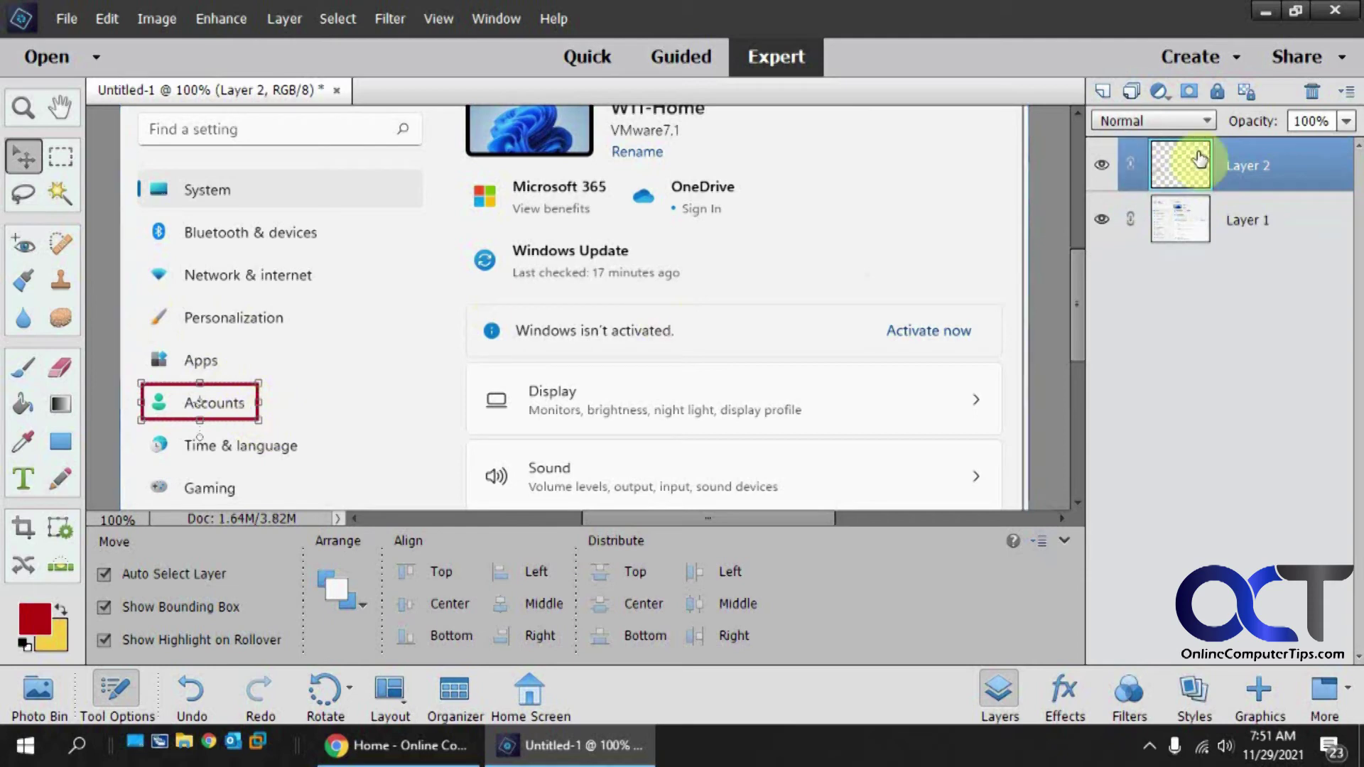
left_click_drag(240, 391, 431, 349)
left_click(58, 361)
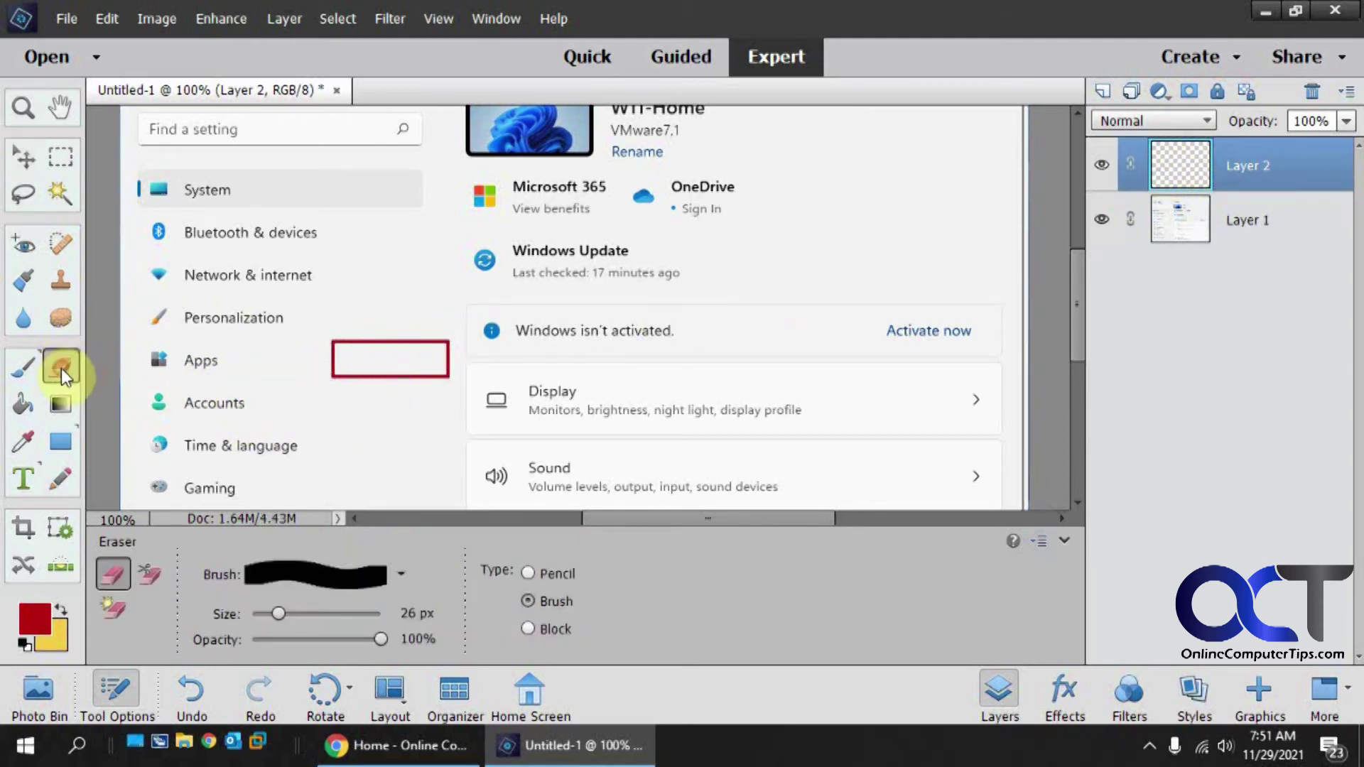
mouse_move(330, 343)
left_mouse_down()
mouse_move(451, 344)
mouse_move(450, 377)
mouse_move(289, 369)
left_mouse_up()
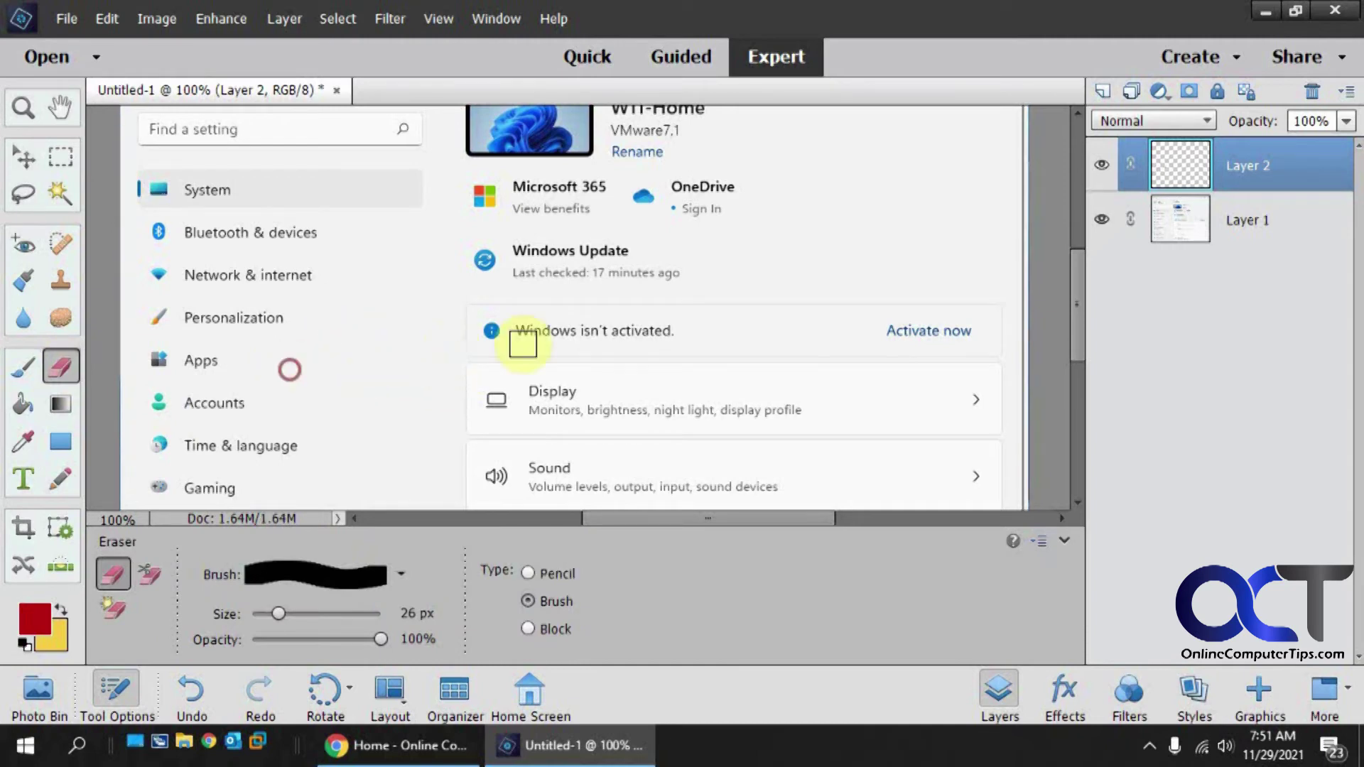
Step: Delete Layer 2 and confirm the deletion
right_click(1175, 178)
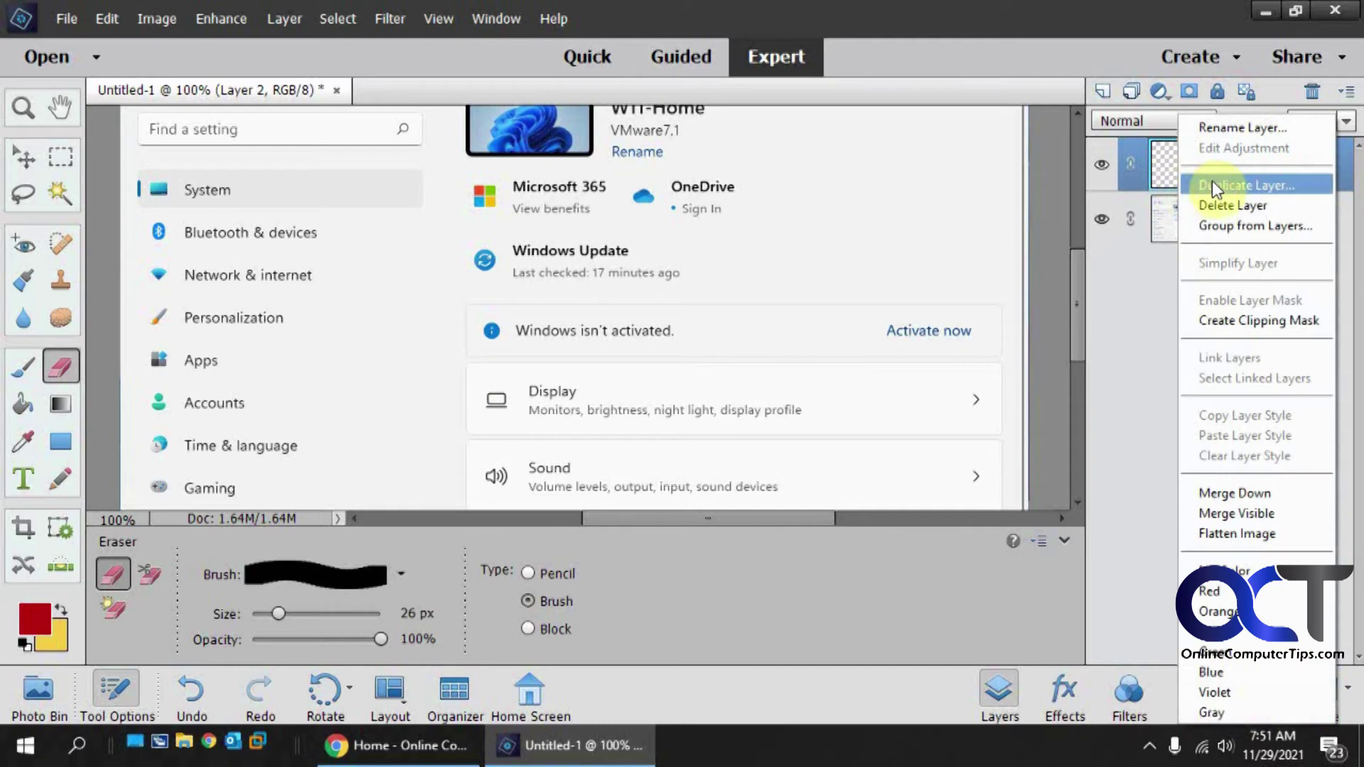
left_click(1217, 204)
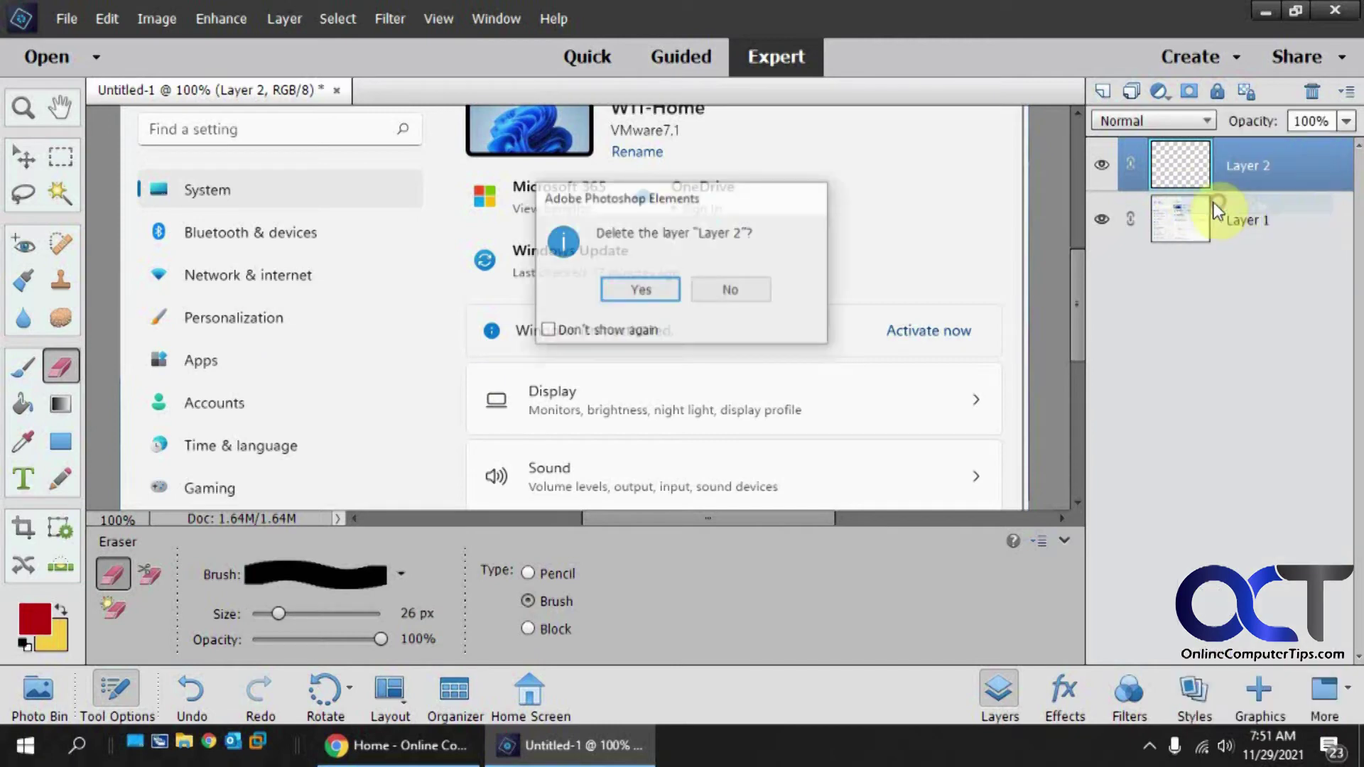
left_click(653, 291)
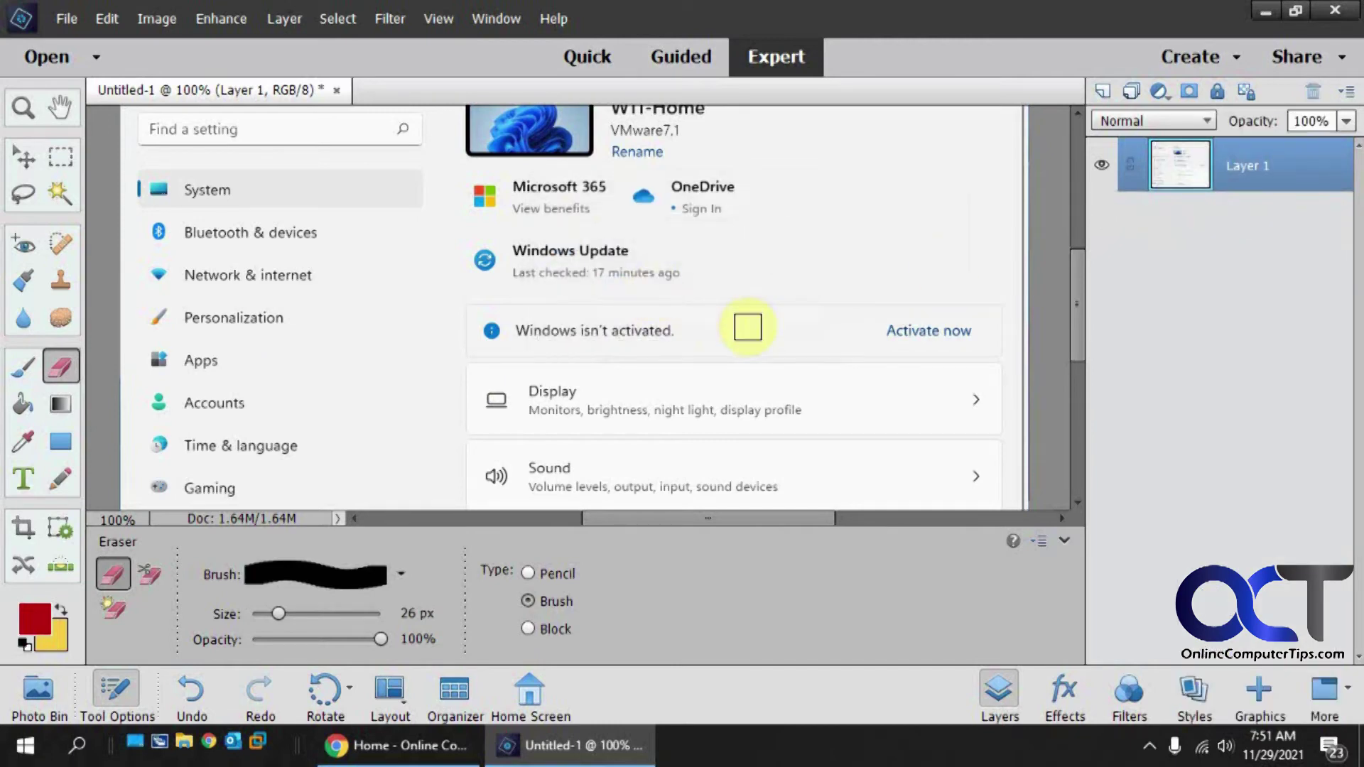
Step: Stroke a red oval outline around Personalization and Apps and clear the selection
left_click(67, 159)
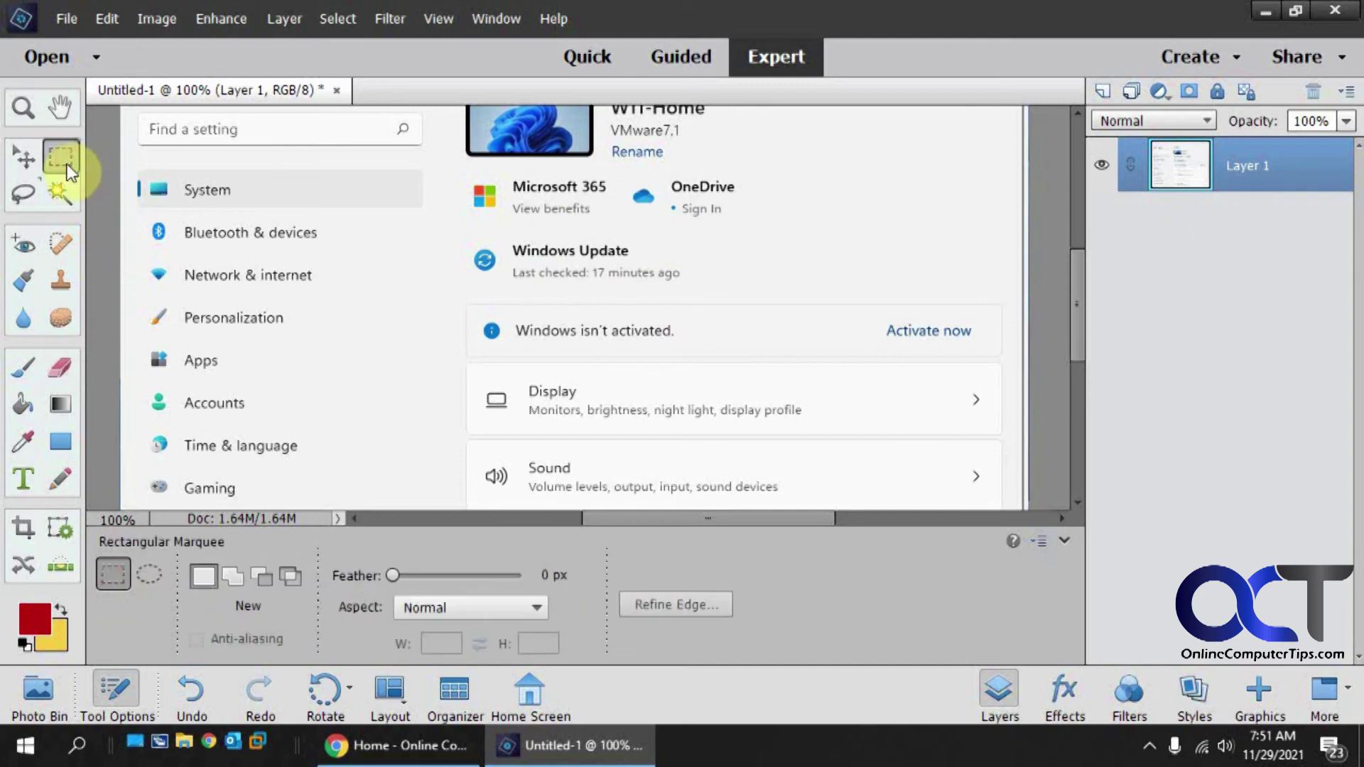
left_click(148, 574)
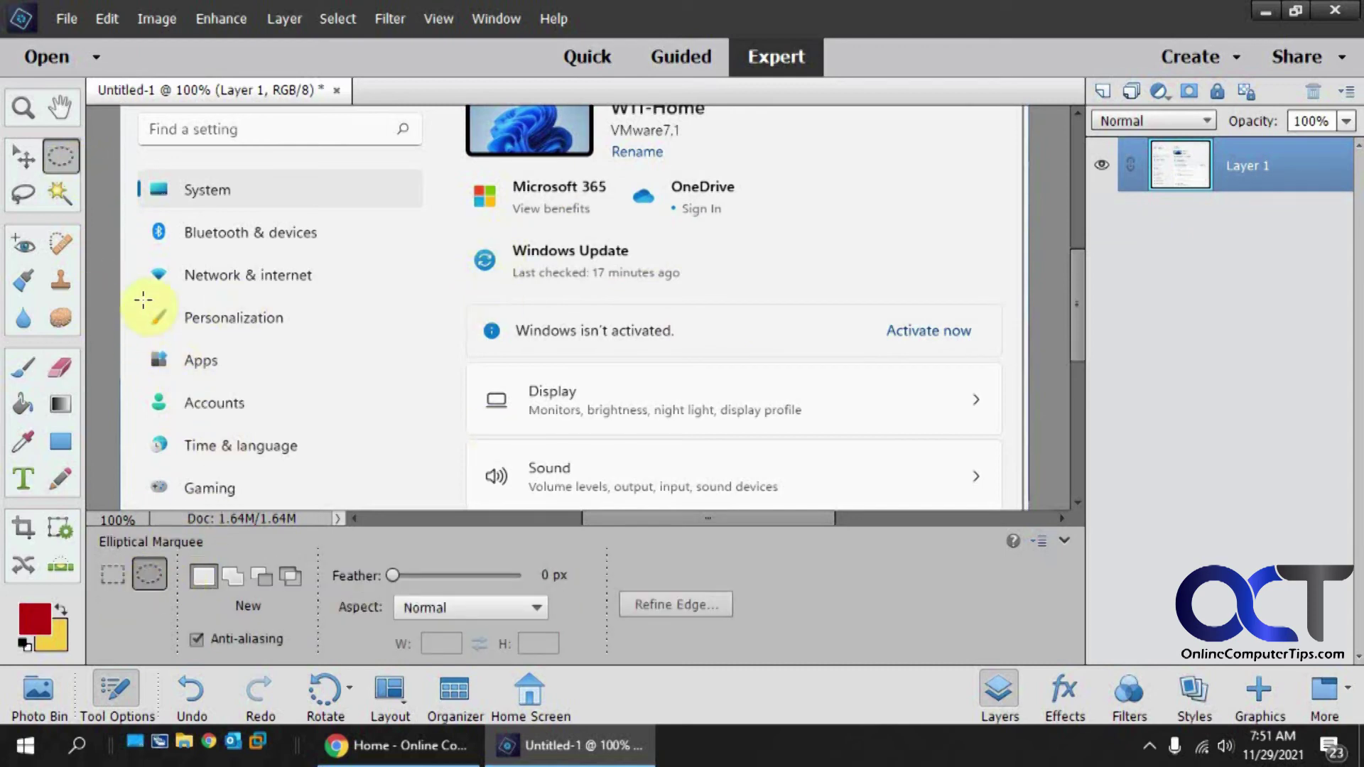
left_click_drag(143, 293, 305, 393)
right_click(254, 370)
left_click(352, 632)
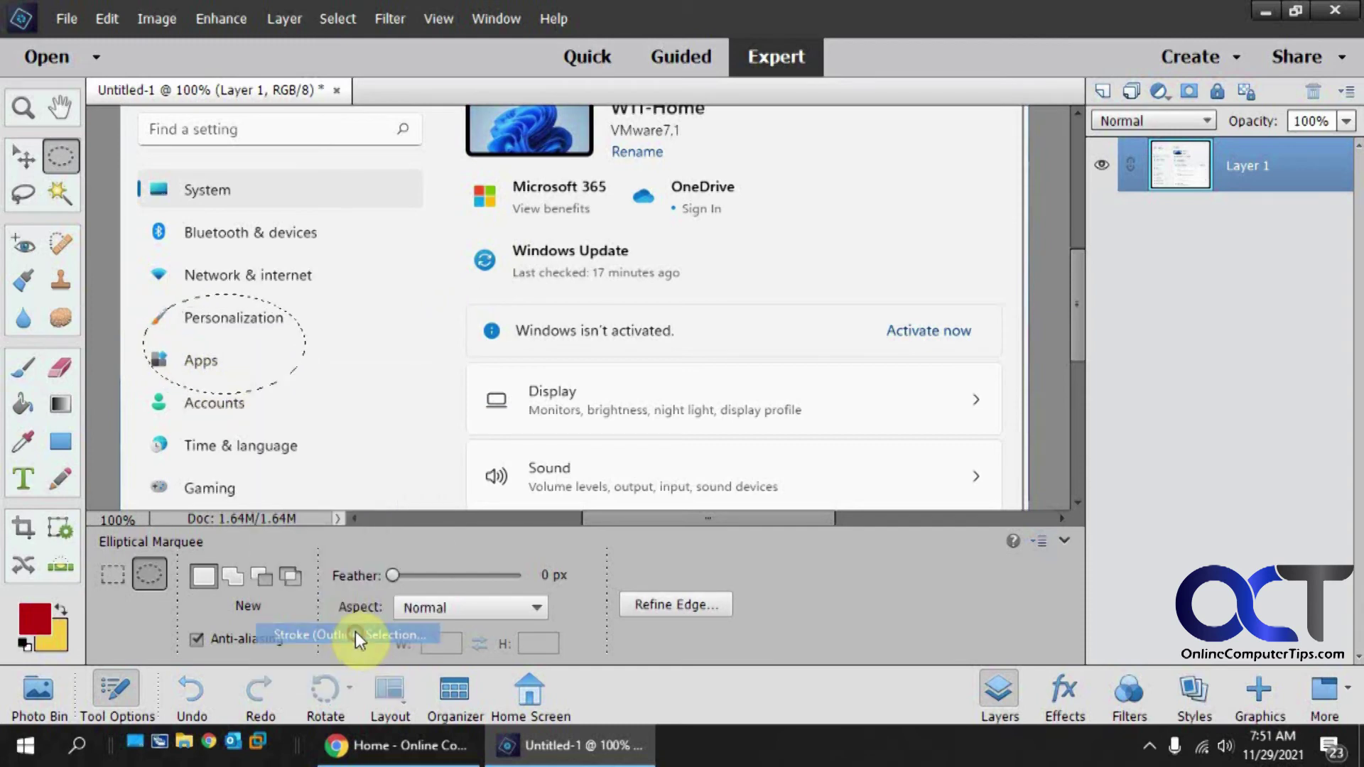
left_click(827, 182)
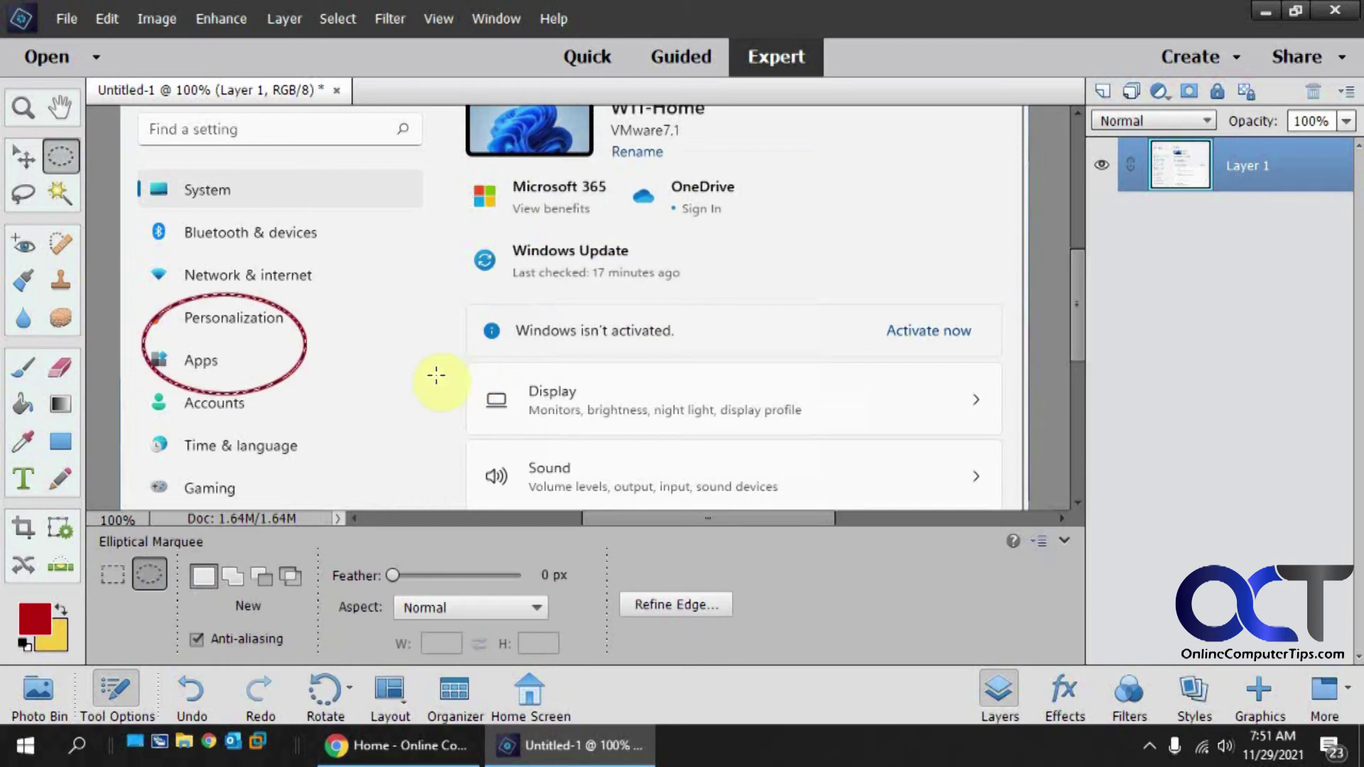
key("ctrl+d")
left_click(24, 156)
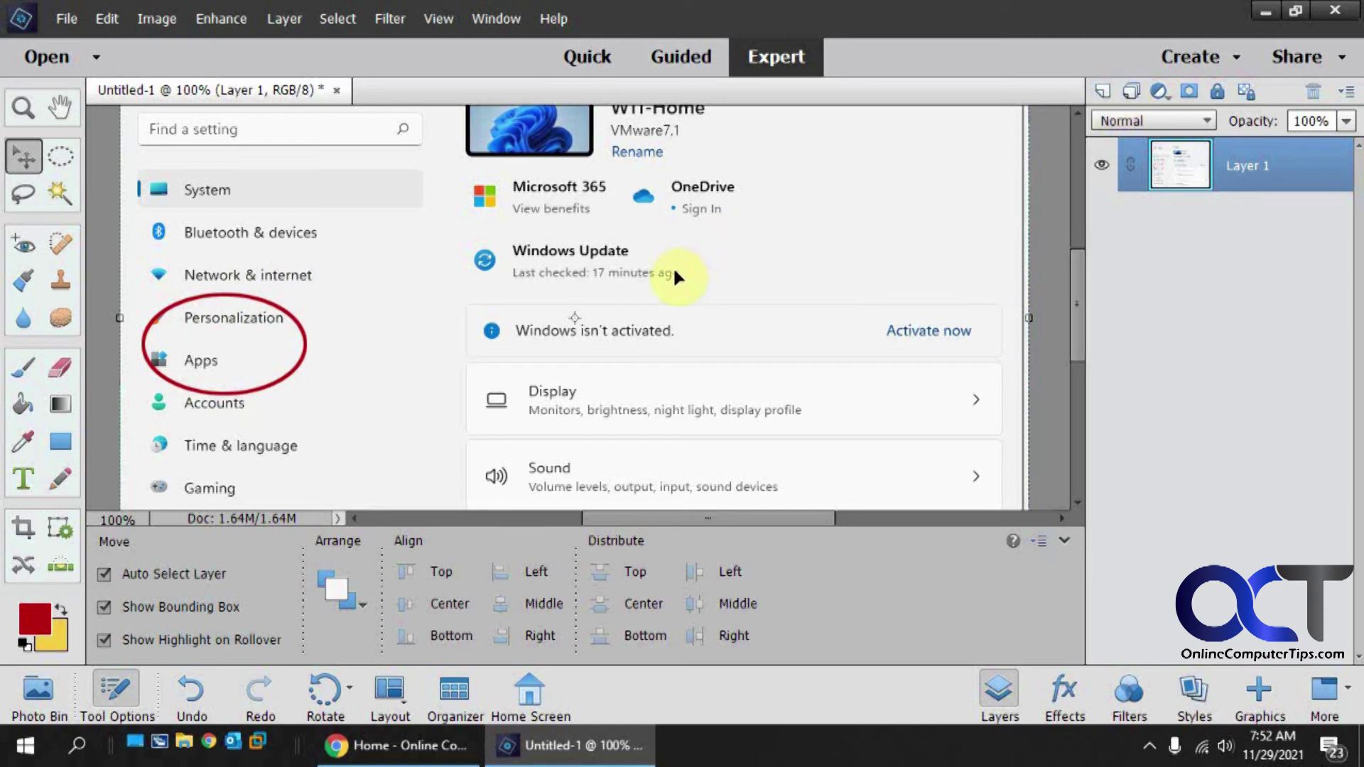
left_click(60, 157)
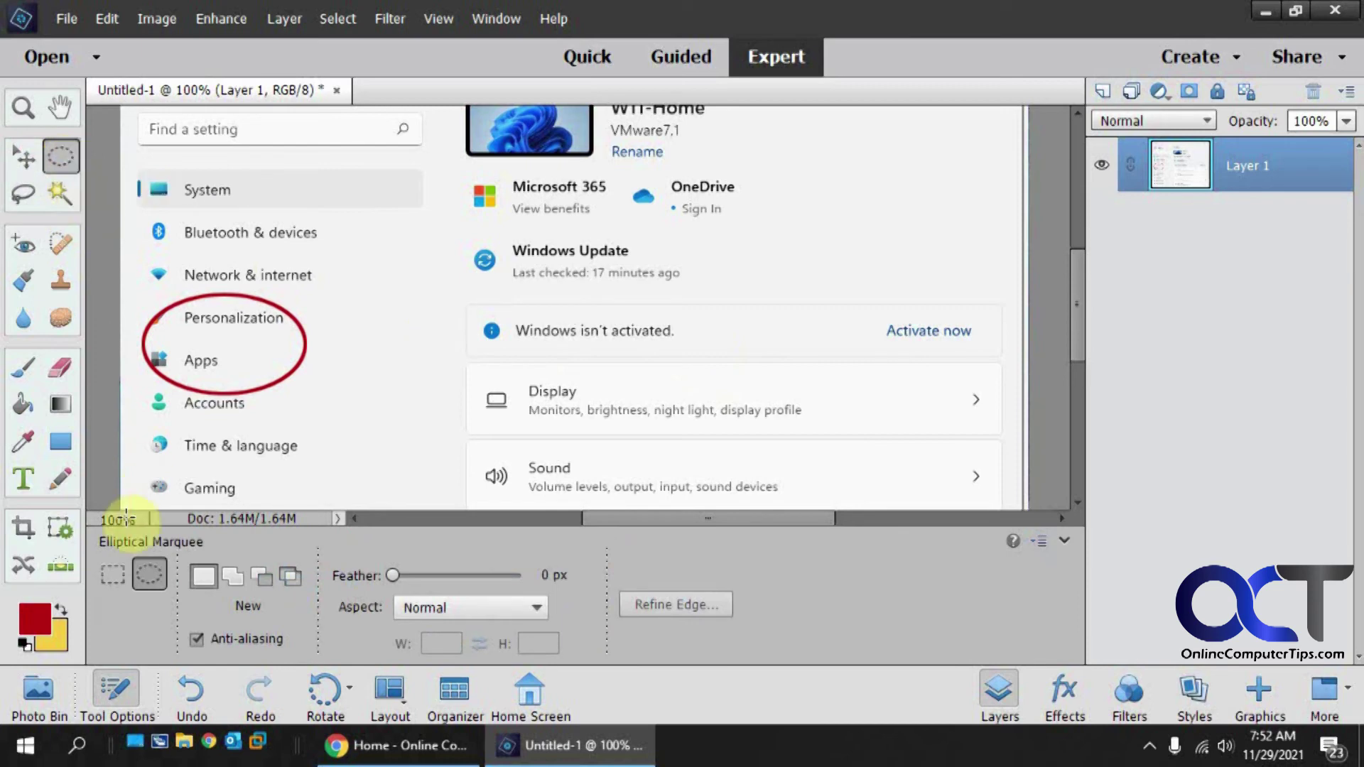
Step: Marquee a rectangle beside Display, cancel the Stroke dialog, and add a new empty layer
left_click(118, 579)
left_click(150, 575)
left_click(125, 577)
left_click_drag(344, 390, 502, 463)
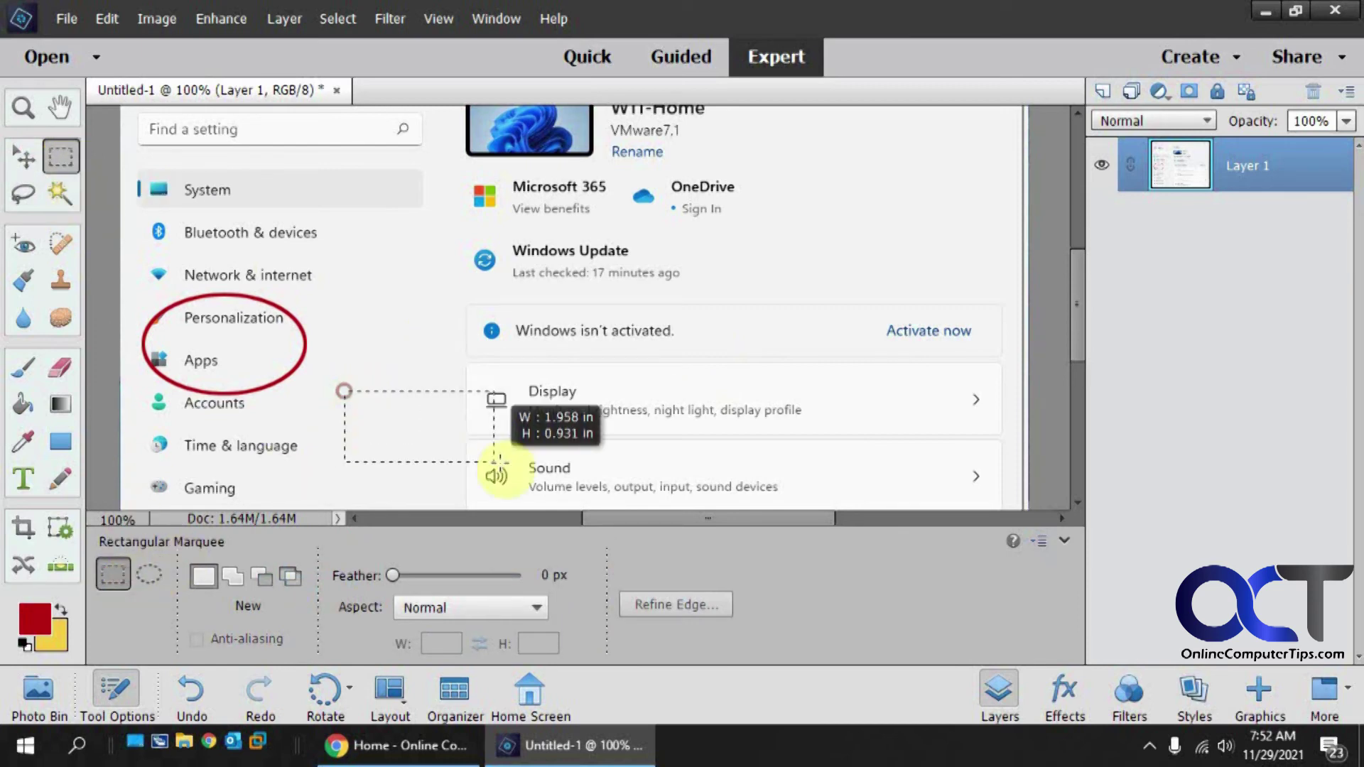
right_click(458, 437)
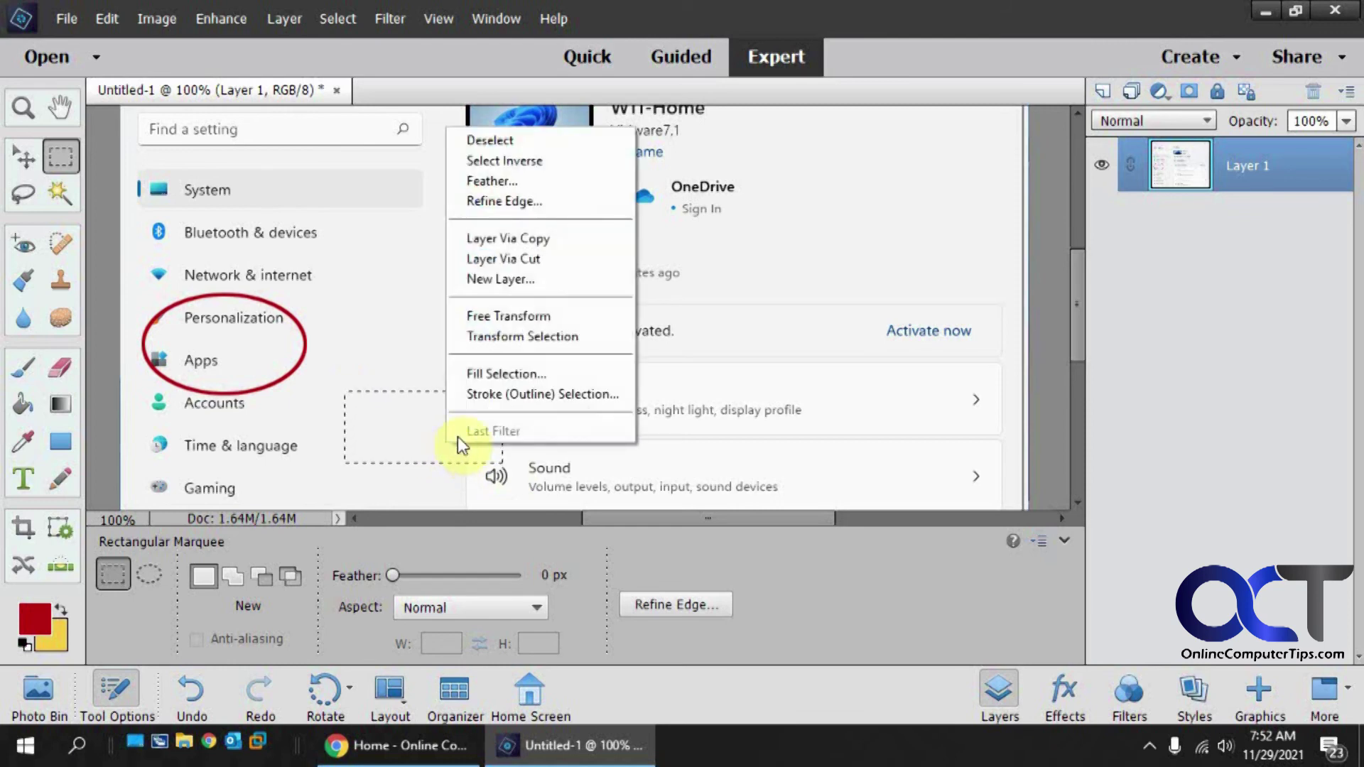
left_click(491, 398)
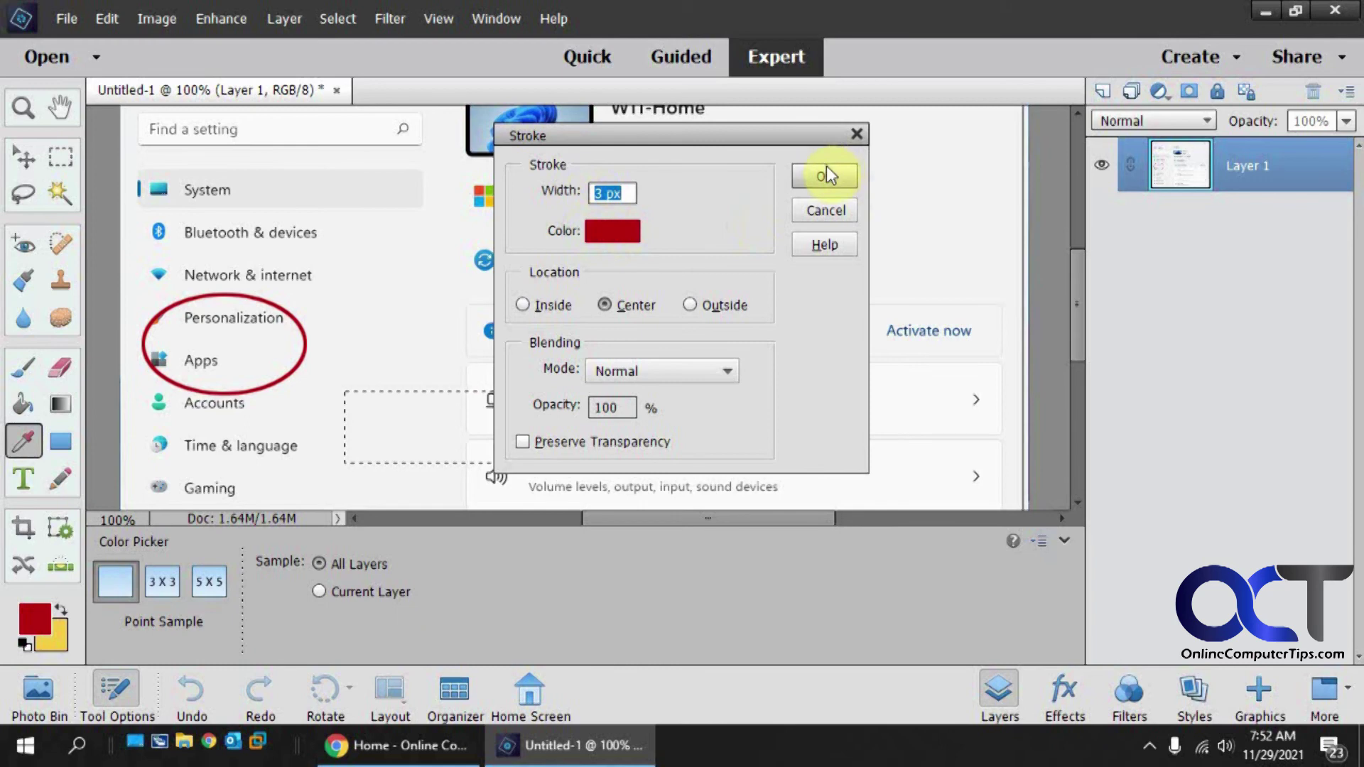
left_click(830, 206)
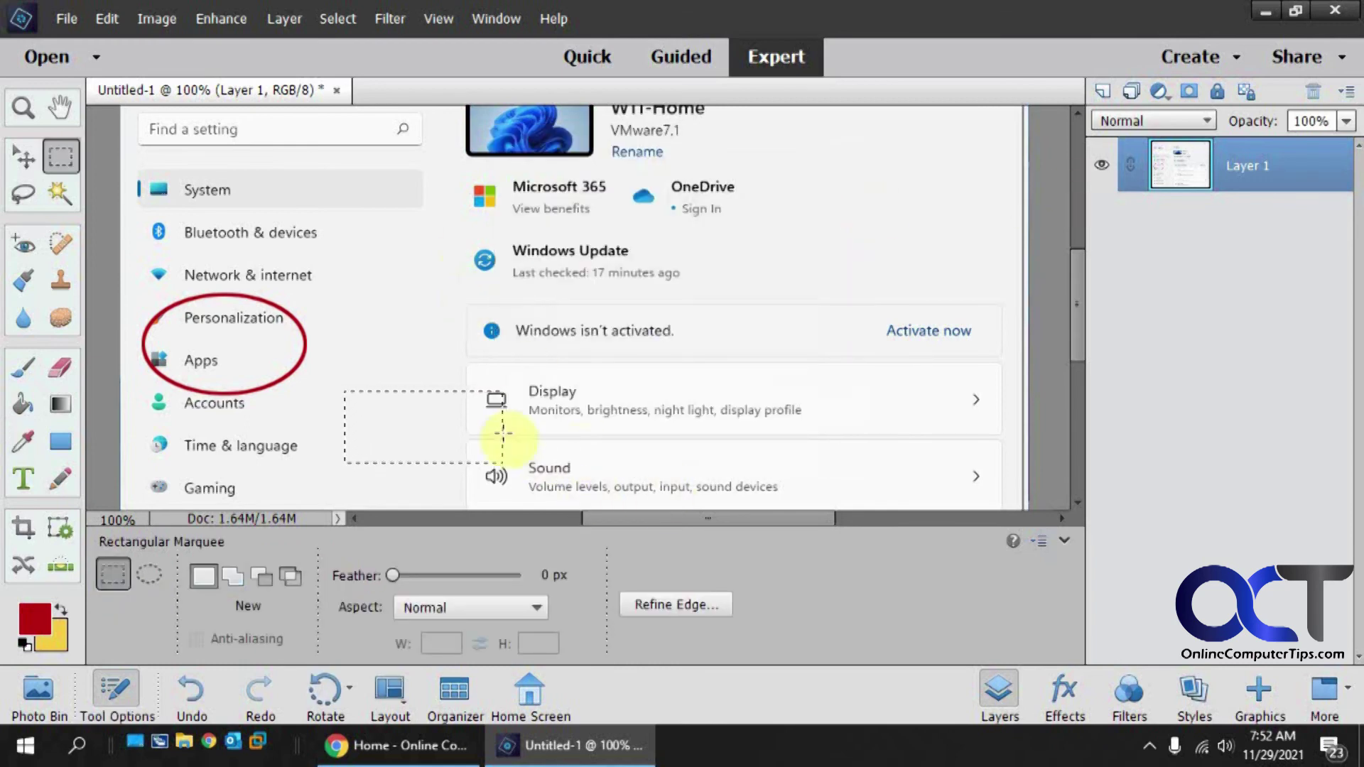
left_click(1102, 91)
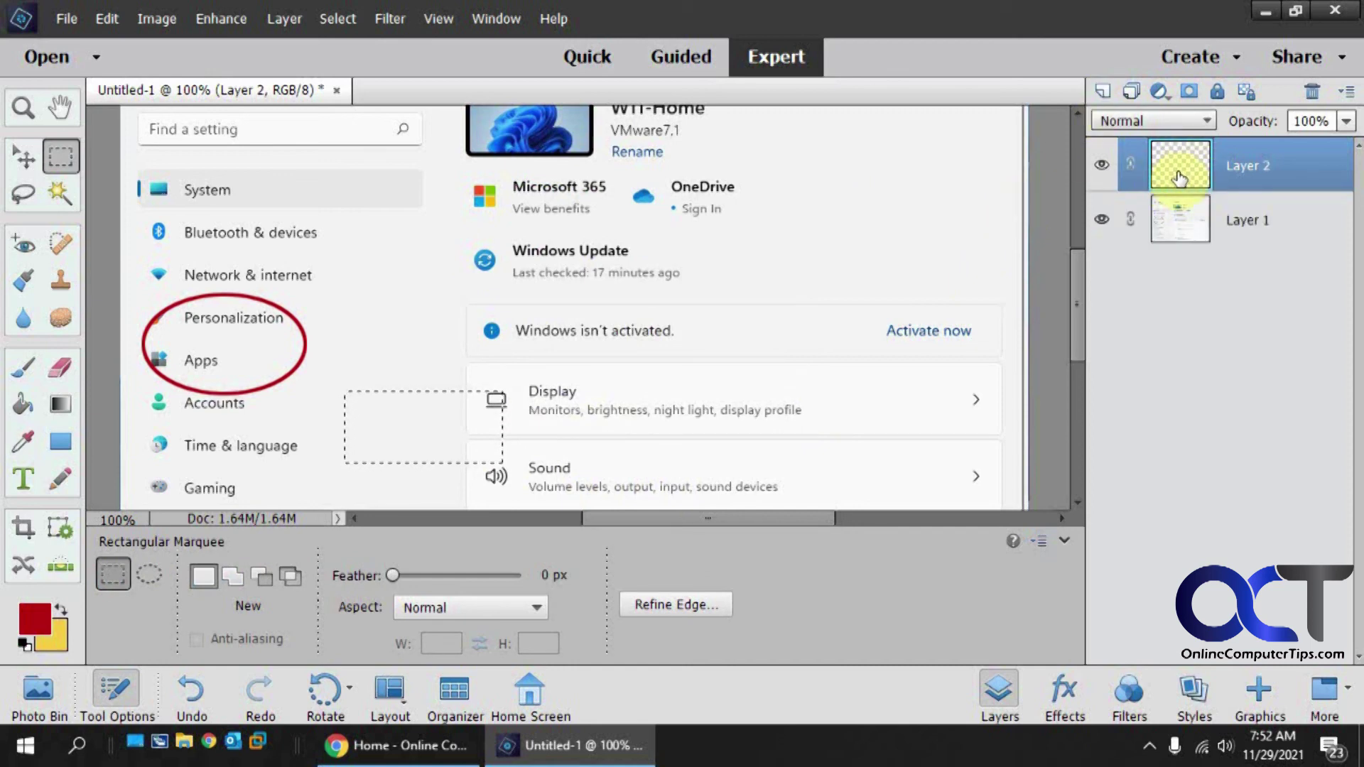